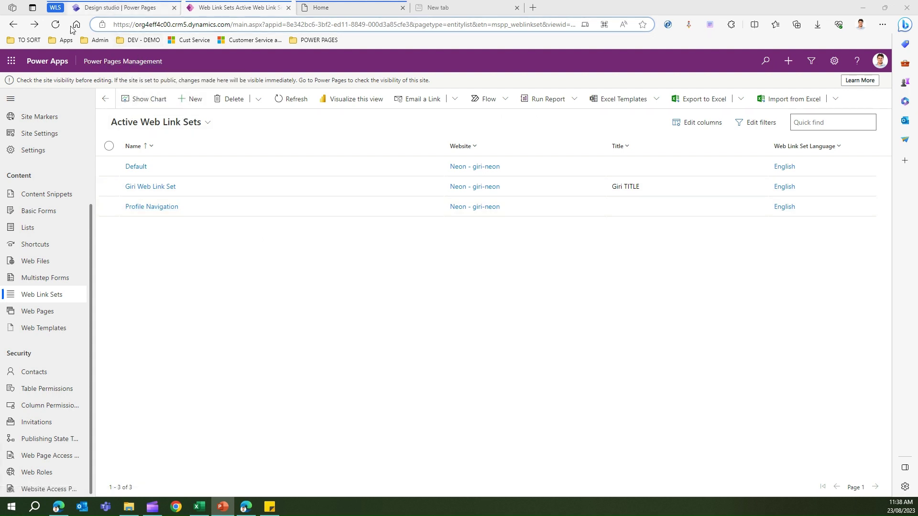
# In the Power Pages design studio, add a blank page named Portfolio to the main navigation.
pyautogui.click(140, 10)
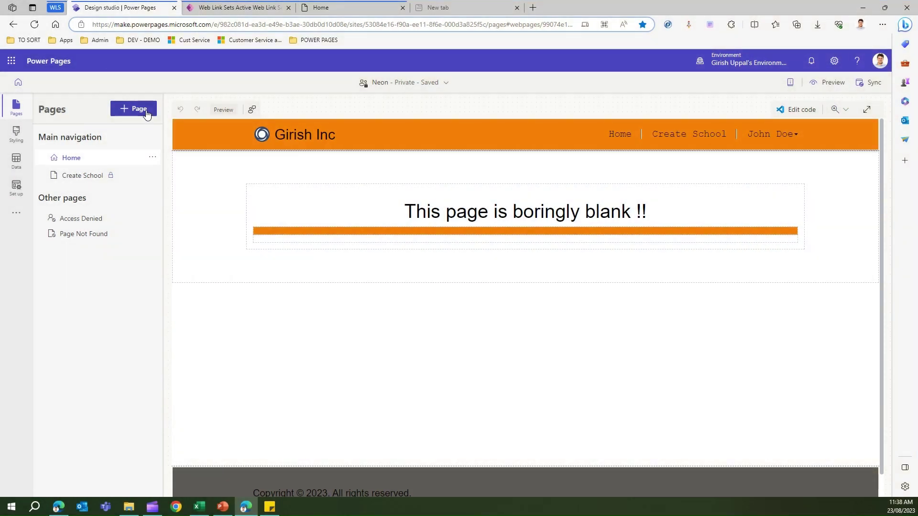
pyautogui.click(143, 110)
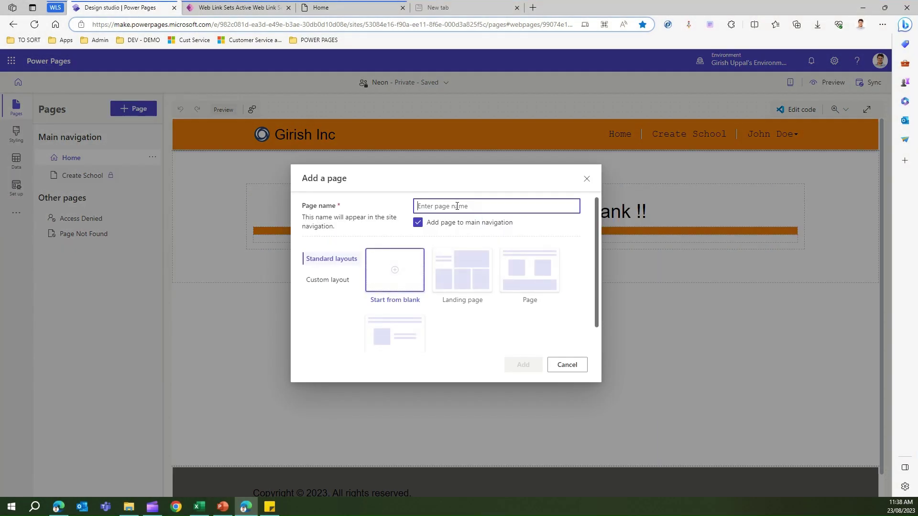
pyautogui.write('P')
pyautogui.press('BackSpace')
pyautogui.write('Portfolio')
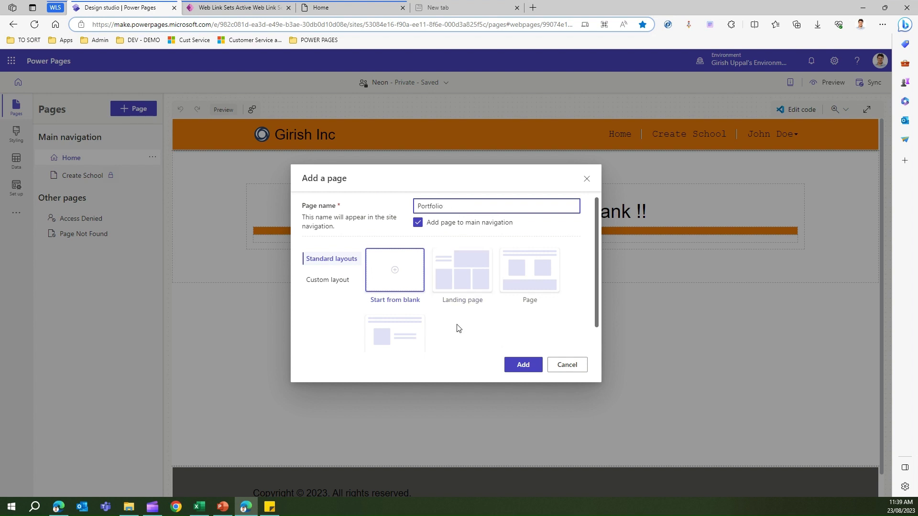
pyautogui.click(520, 366)
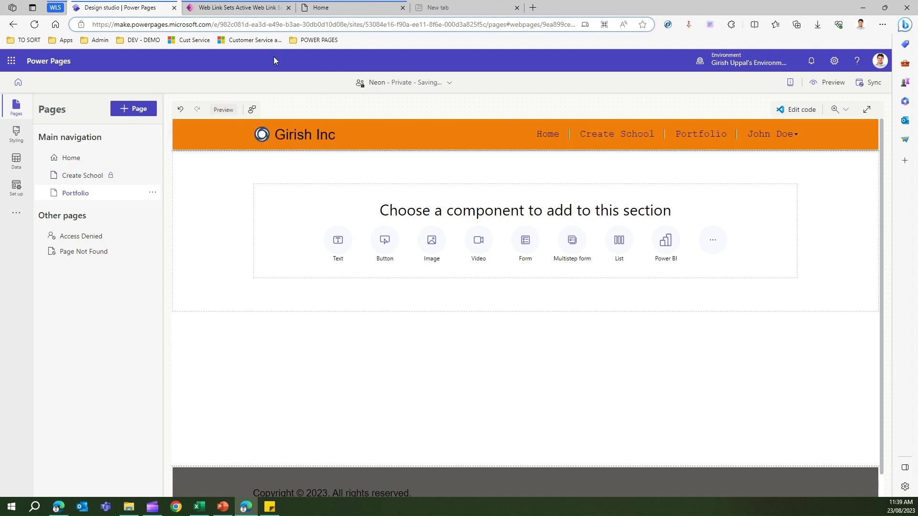
# Switch to Power Pages Management and view the links of the Default web link set.
pyautogui.click(238, 8)
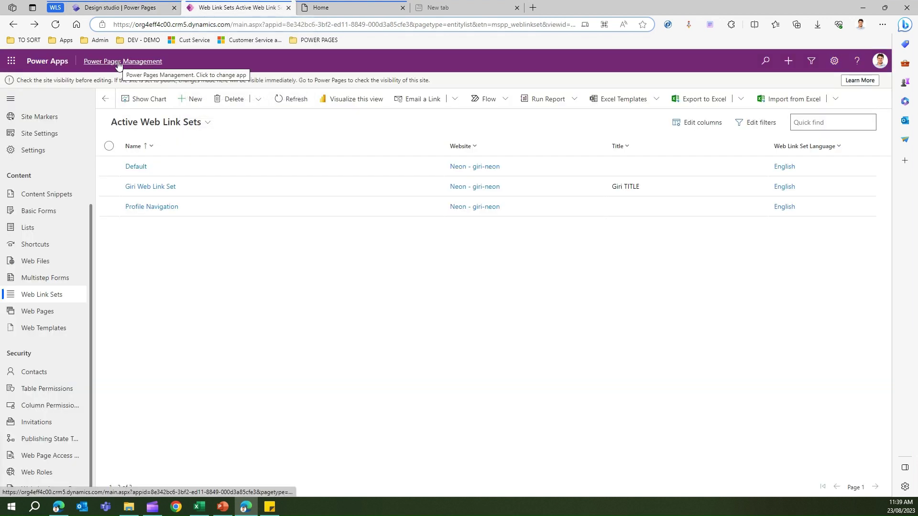
pyautogui.click(127, 8)
pyautogui.click(20, 216)
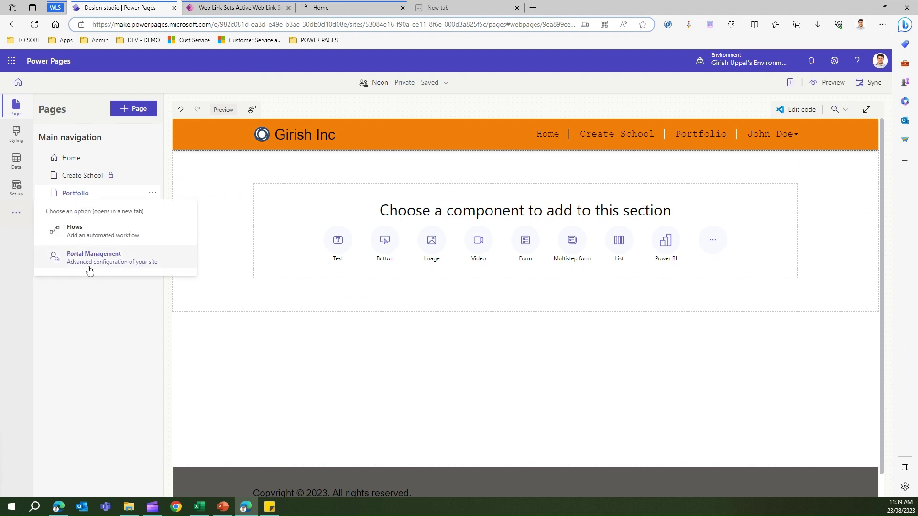
pyautogui.click(224, 8)
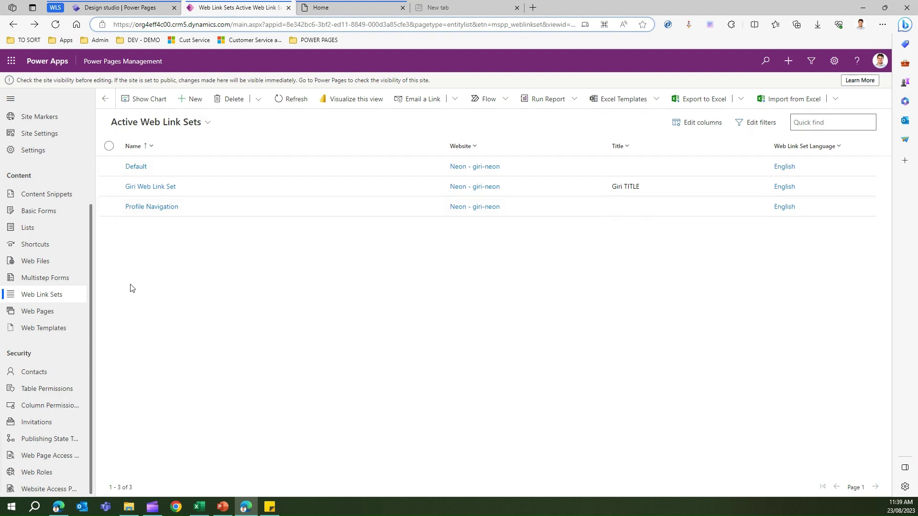
pyautogui.click(49, 295)
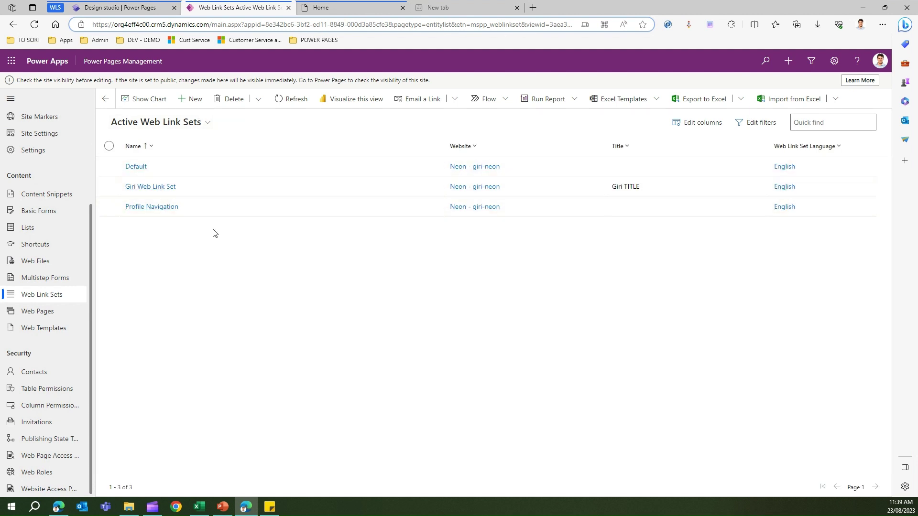
pyautogui.click(137, 168)
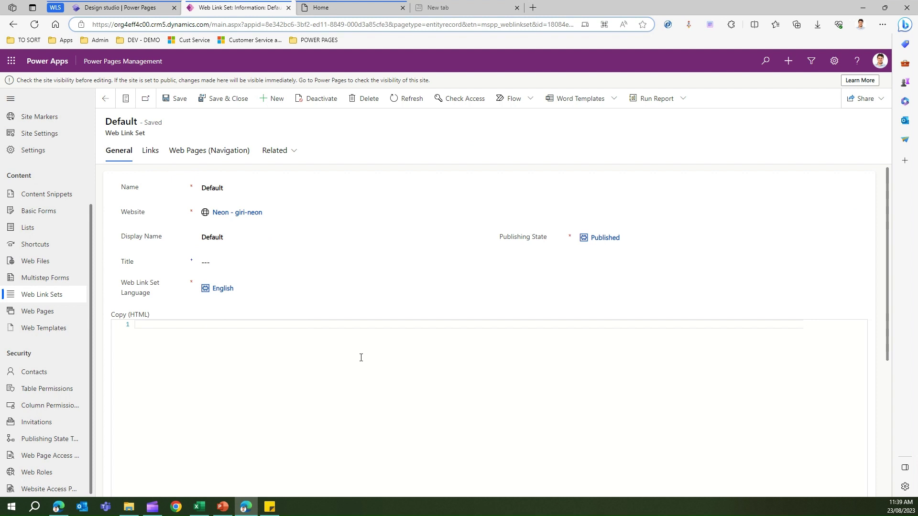
pyautogui.click(150, 151)
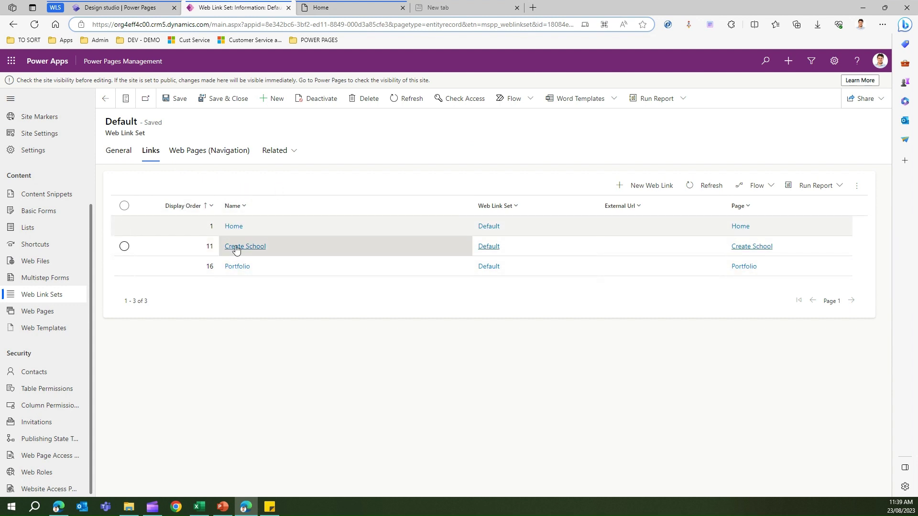
# Reload the live site's home page to check its navigation, and manually sync the site configuration from the design studio.
pyautogui.click(342, 11)
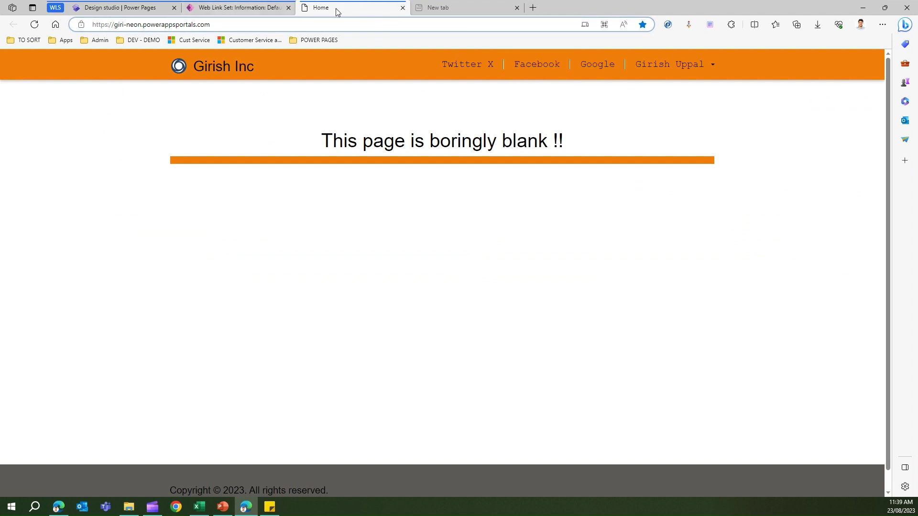
pyautogui.click(34, 24)
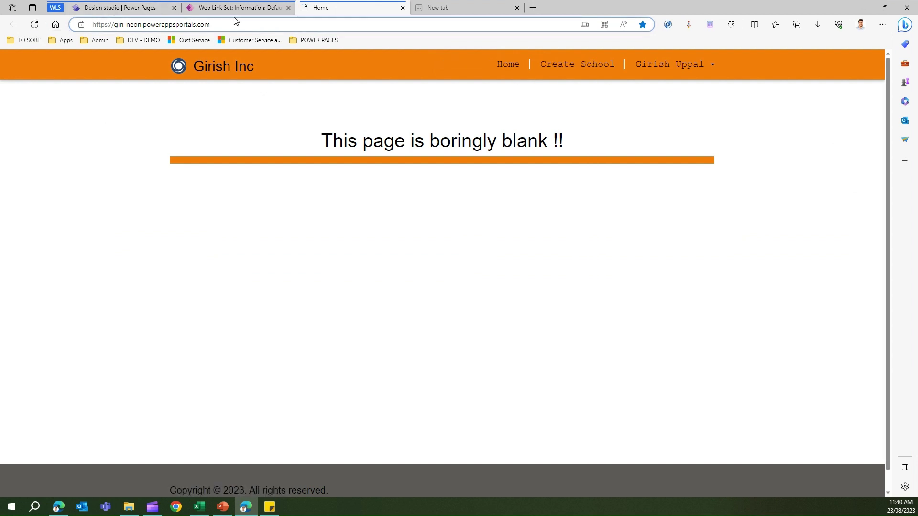
pyautogui.click(144, 8)
pyautogui.click(872, 83)
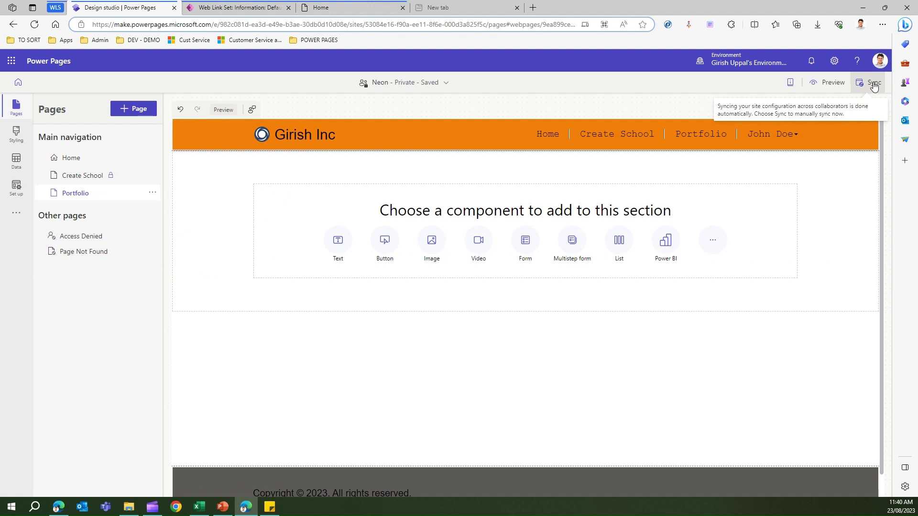
pyautogui.click(873, 83)
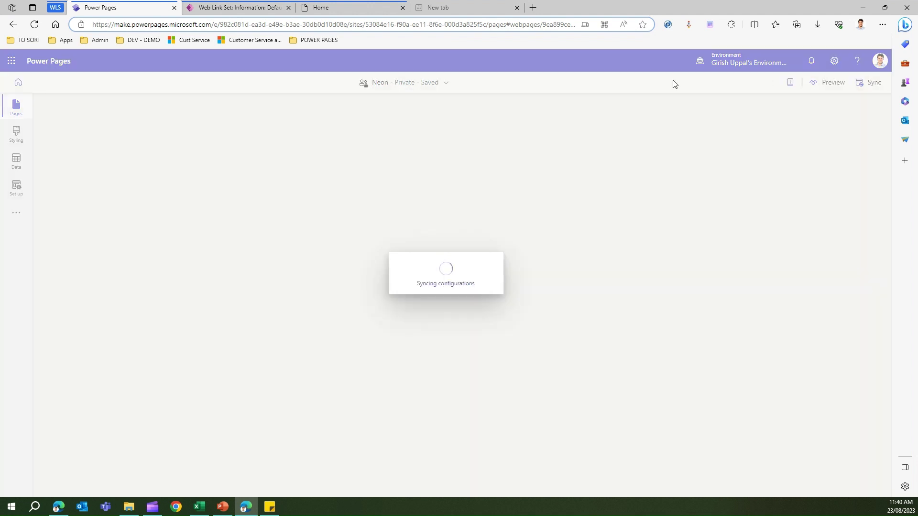
# Reload the live site's home page and compare its navigation menu with the links in the Default web link set.
pyautogui.moveTo(352, 7)
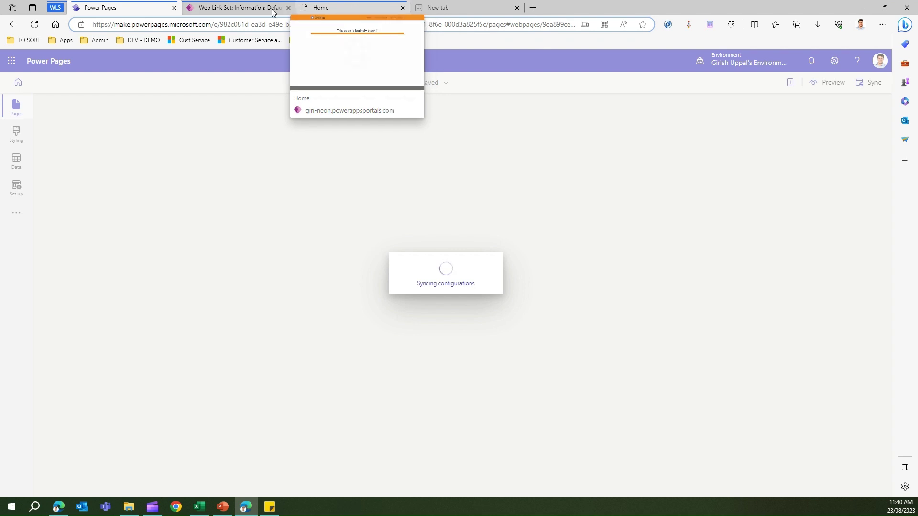
pyautogui.click(231, 8)
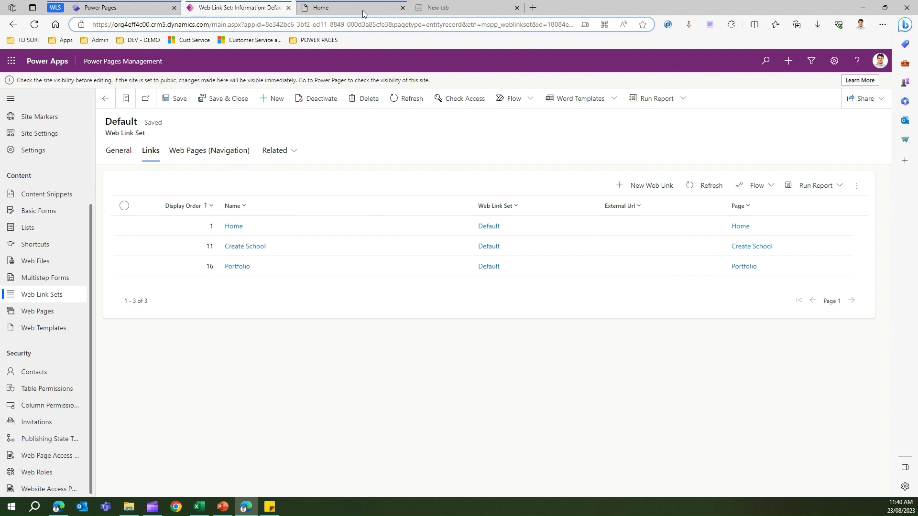
pyautogui.click(344, 10)
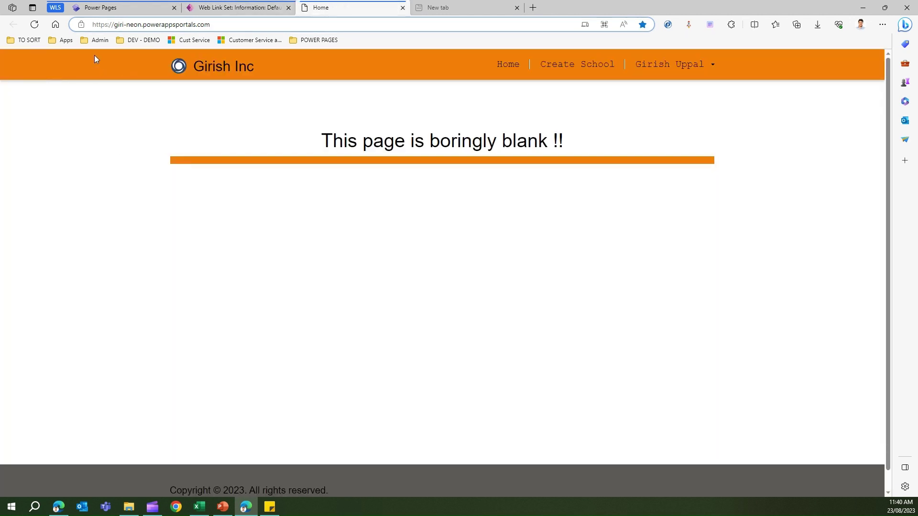
pyautogui.click(32, 26)
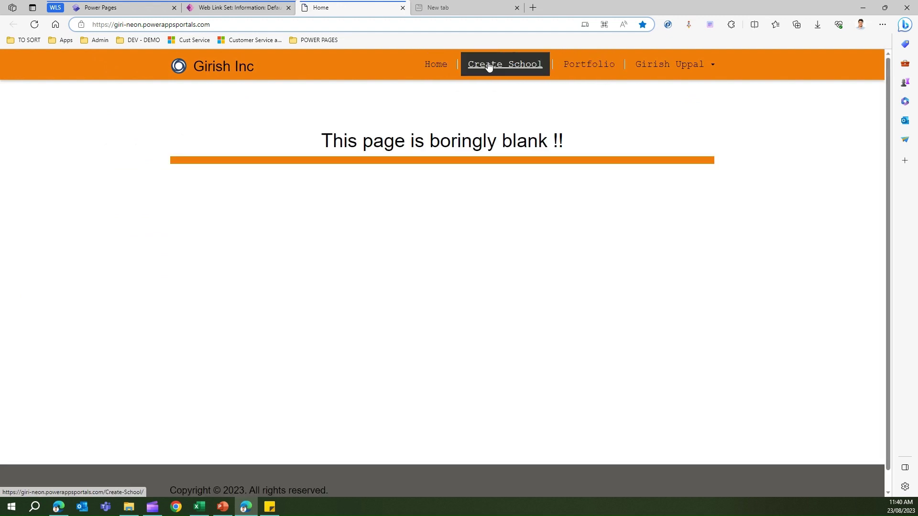
pyautogui.click(234, 8)
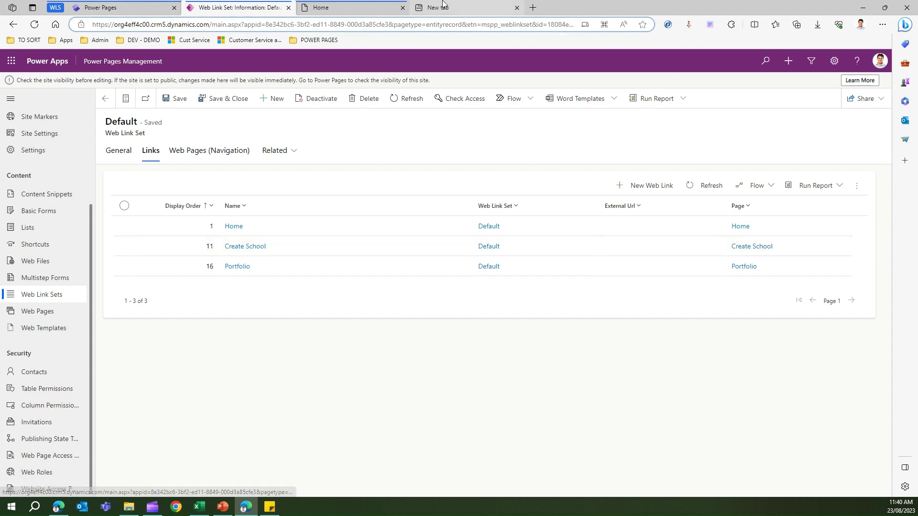
pyautogui.click(352, 8)
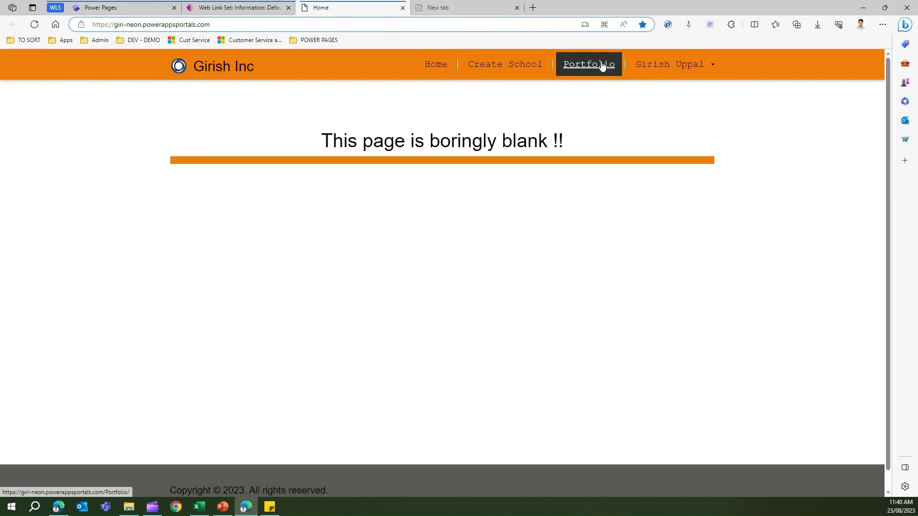
pyautogui.click(233, 8)
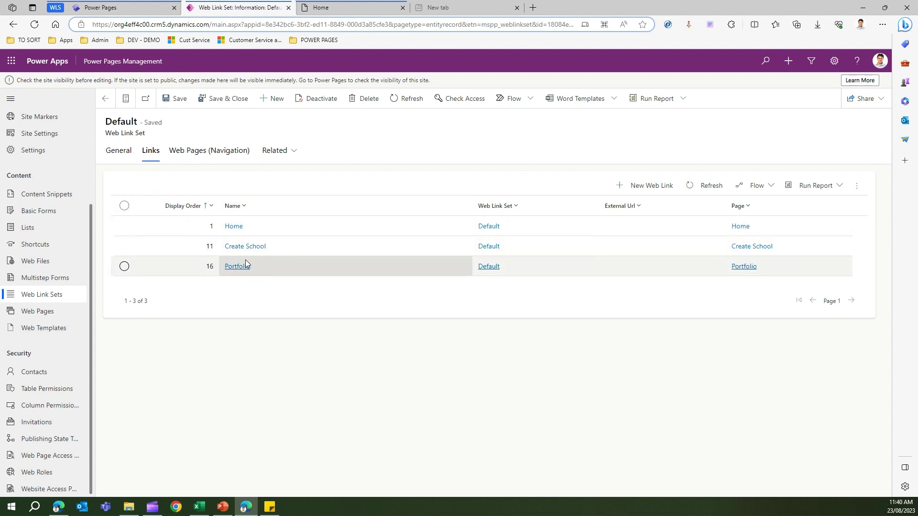
# Start a web link set named Fancy Web Link Set for the website Neon - giri-neon, with the display name Fancy Web.
pyautogui.click(65, 296)
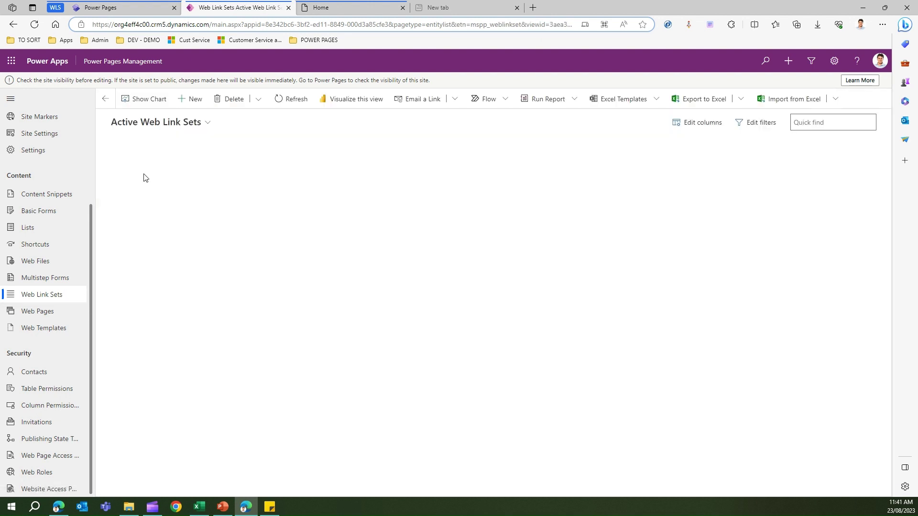
pyautogui.click(191, 99)
pyautogui.click(209, 176)
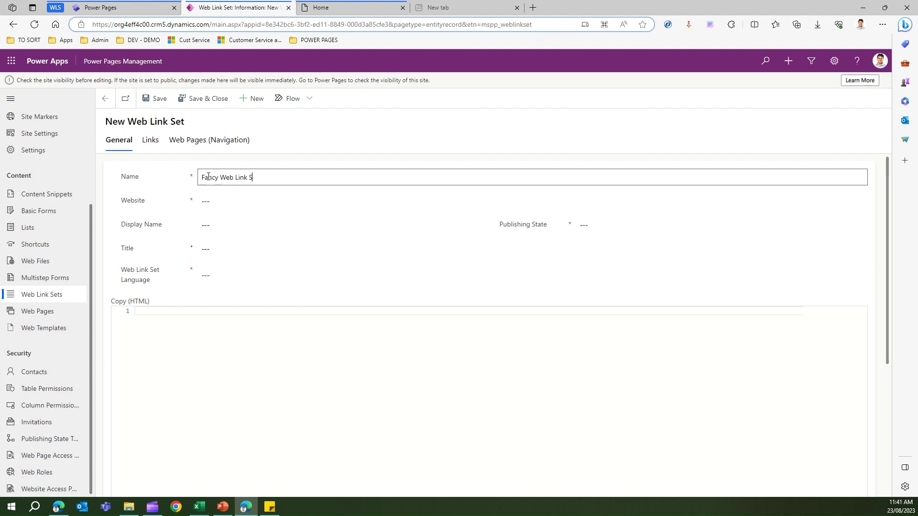
pyautogui.click(216, 201)
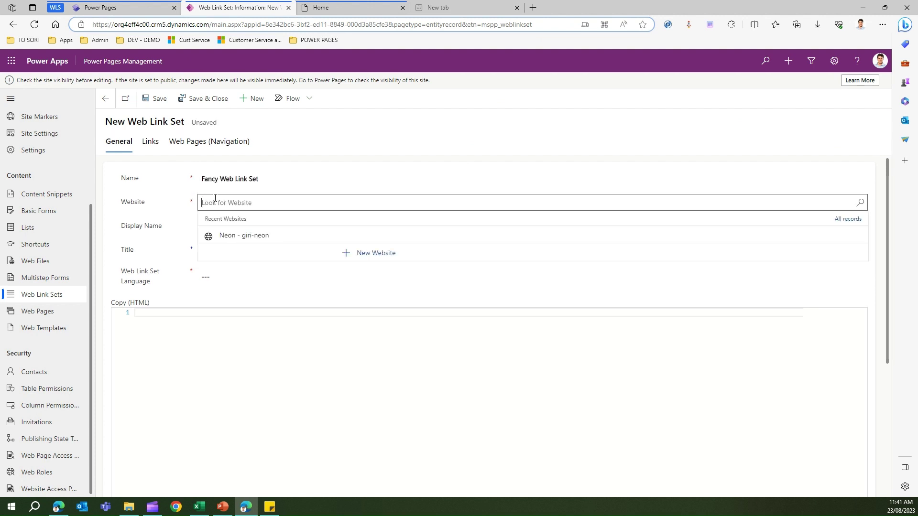
pyautogui.click(232, 237)
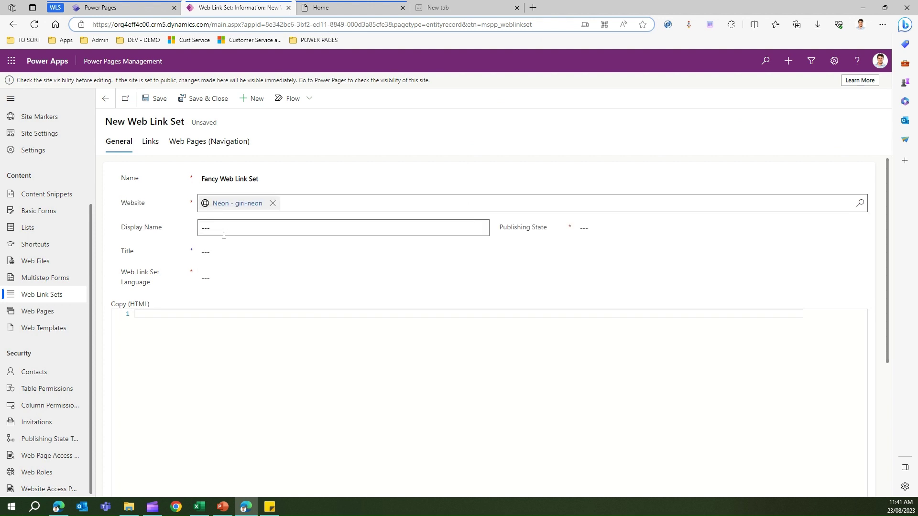
pyautogui.click(212, 228)
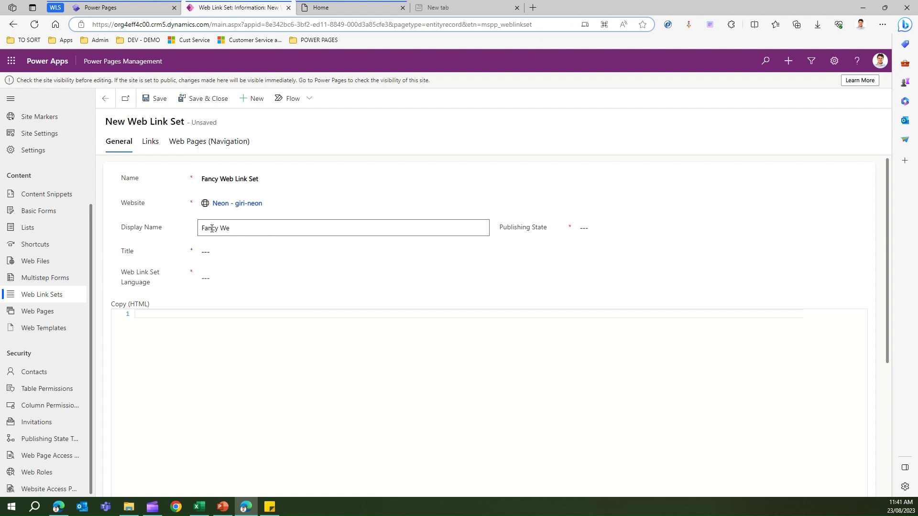
pyautogui.click(234, 250)
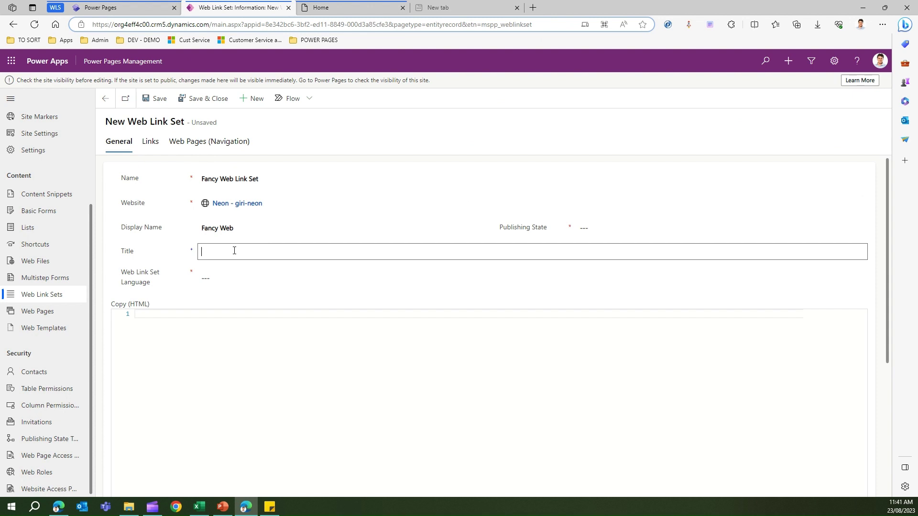
# Set the new web link set's language to English and its publishing state to Published, and save the record.
pyautogui.click(221, 279)
pyautogui.press('Return')
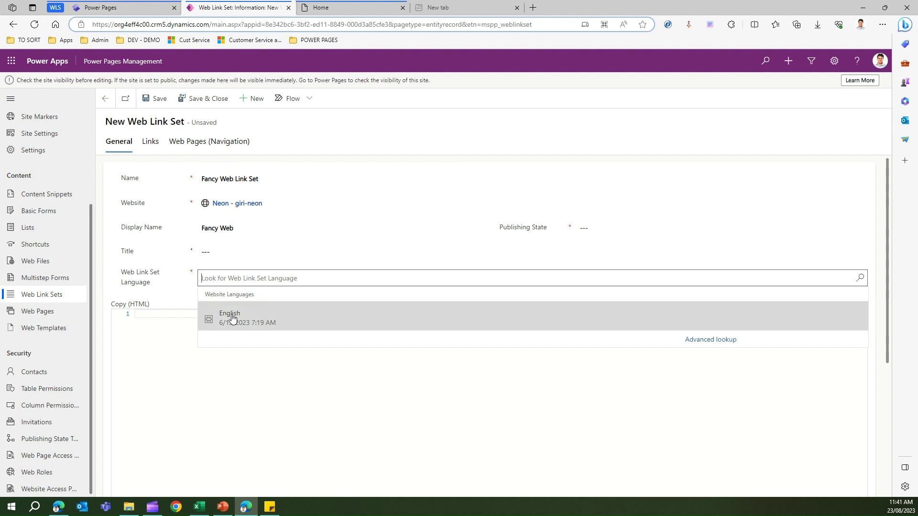
pyautogui.click(230, 320)
pyautogui.click(153, 100)
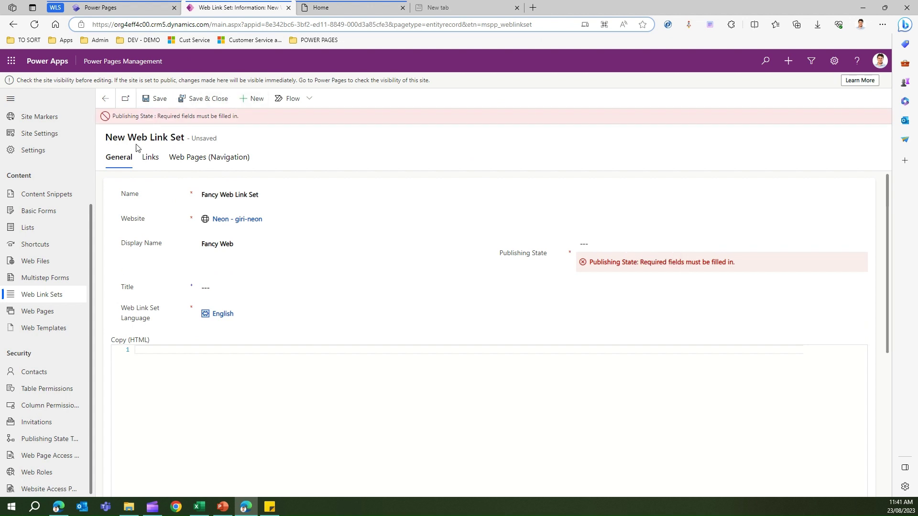
pyautogui.click(603, 242)
pyautogui.press('Return')
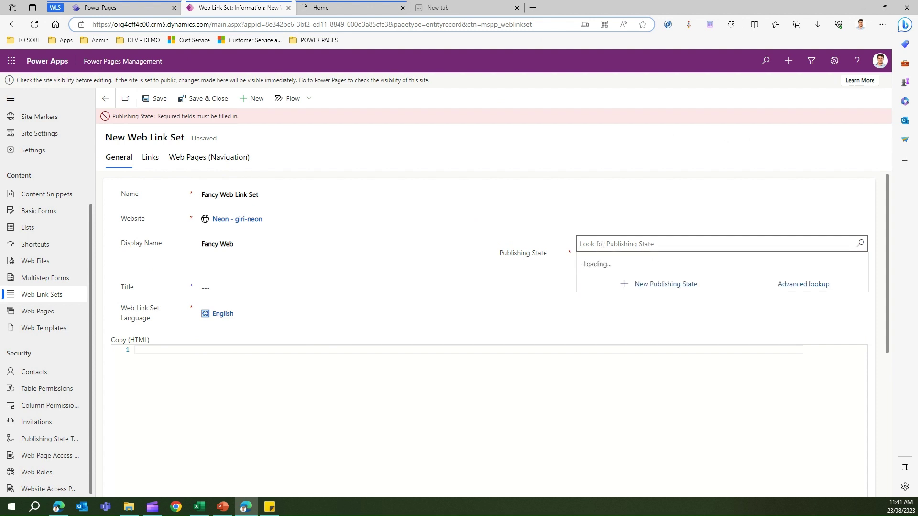
pyautogui.click(611, 311)
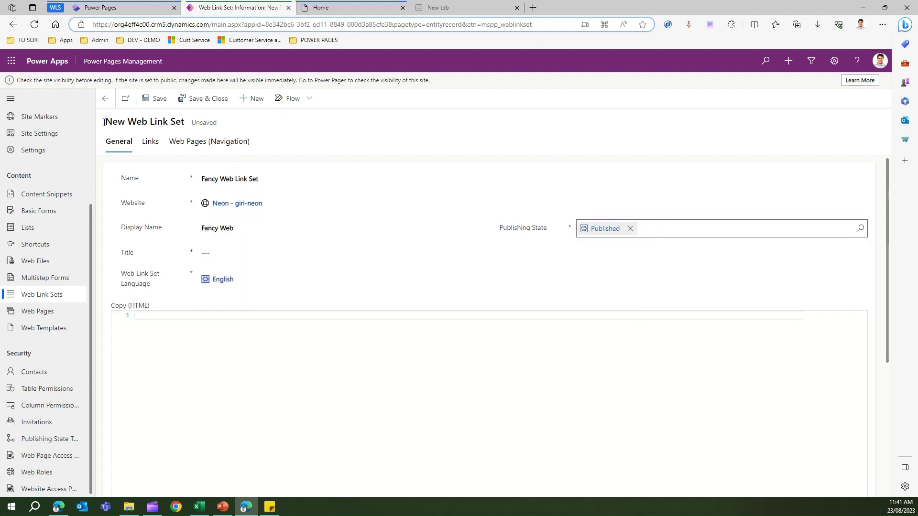
pyautogui.click(147, 100)
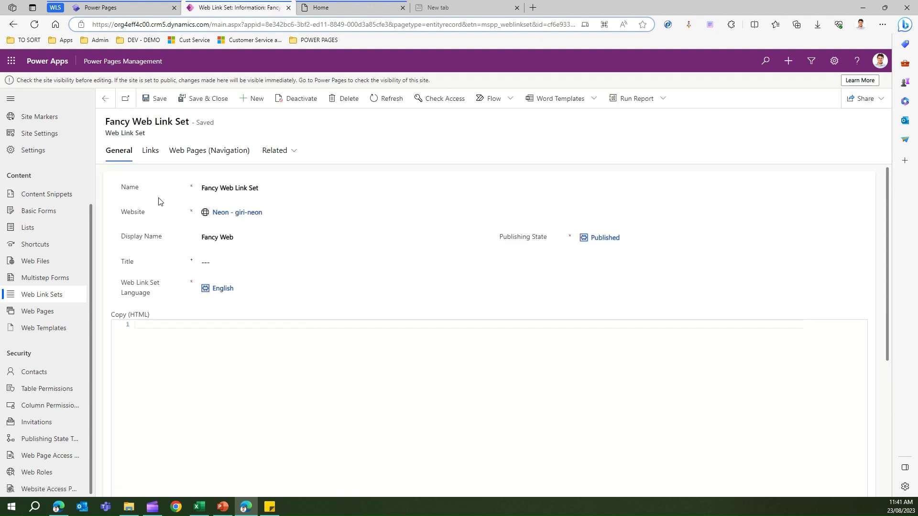
# Start a web link named Portfolio in the Fancy Web Link Set, with its publishing state set to Published.
pyautogui.click(152, 153)
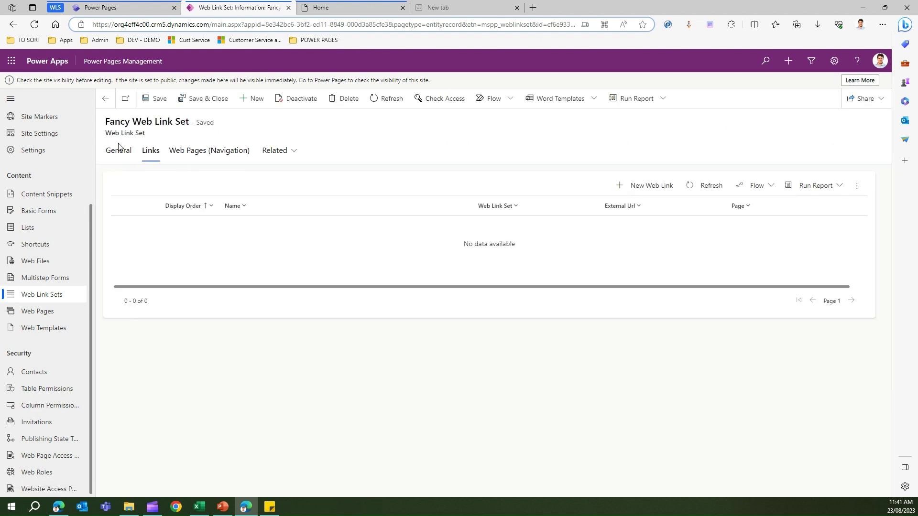
pyautogui.click(662, 185)
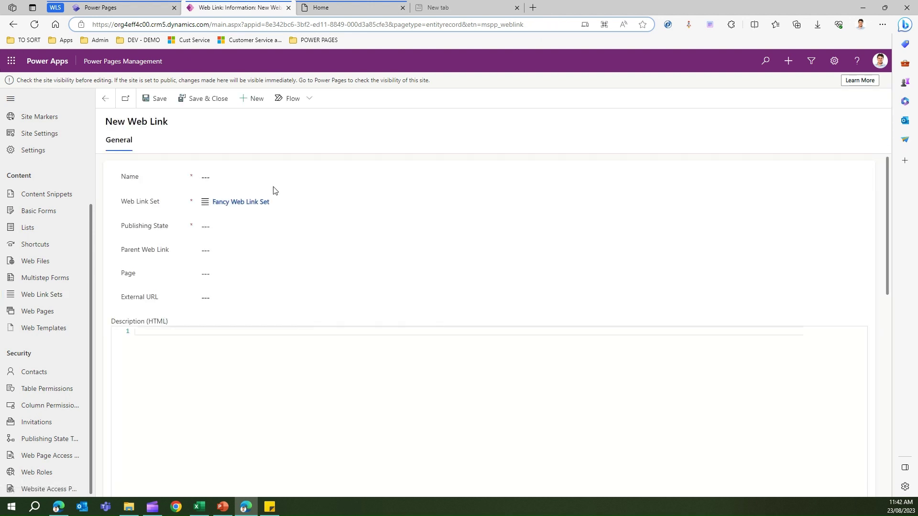
pyautogui.click(211, 177)
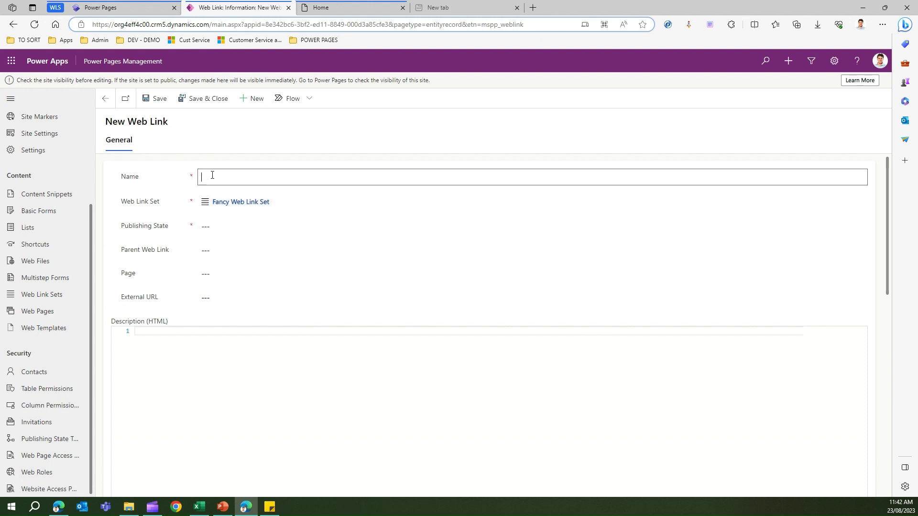
pyautogui.write('Portfolio')
pyautogui.click(217, 228)
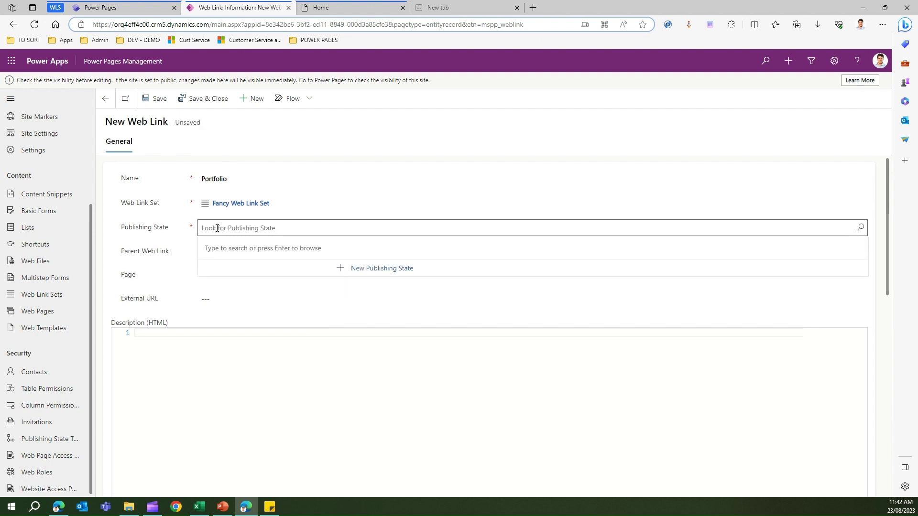
pyautogui.click(232, 229)
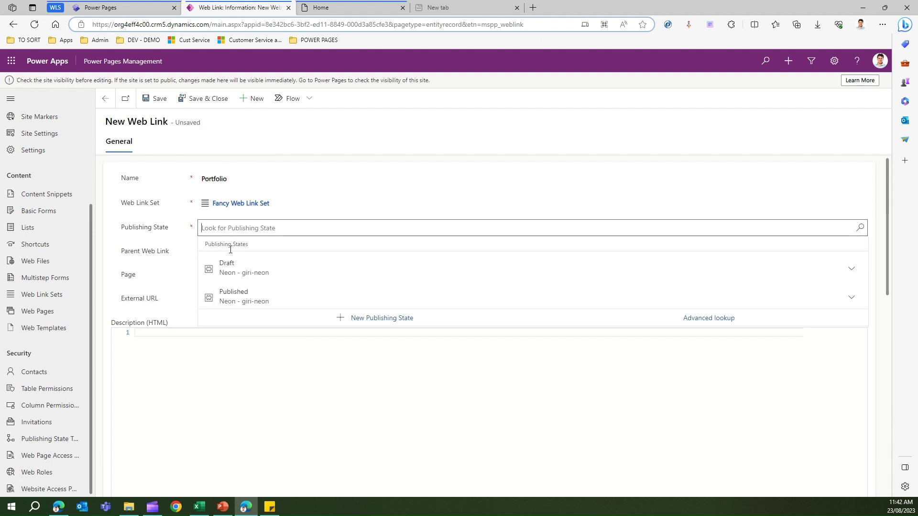
pyautogui.click(237, 293)
# Point the Portfolio web link to the Portfolio page, then save and close the record.
pyautogui.click(211, 277)
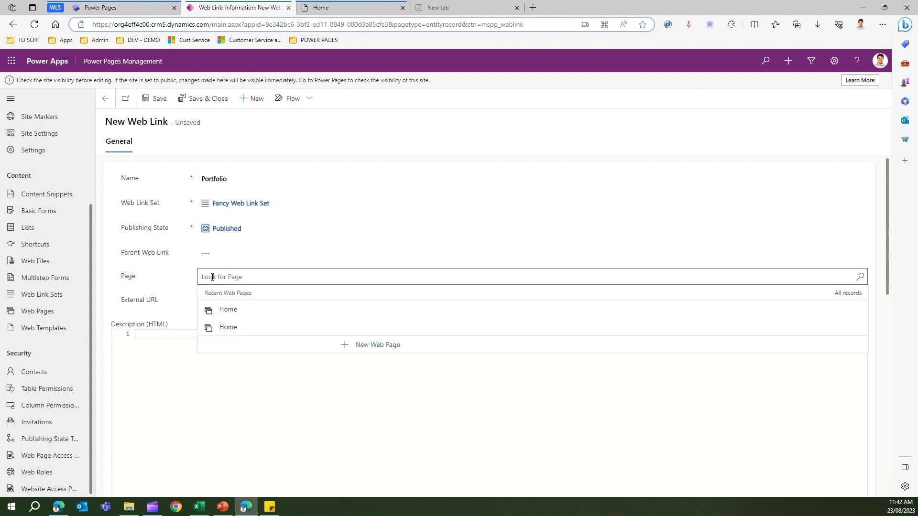
pyautogui.write('port')
pyautogui.click(250, 319)
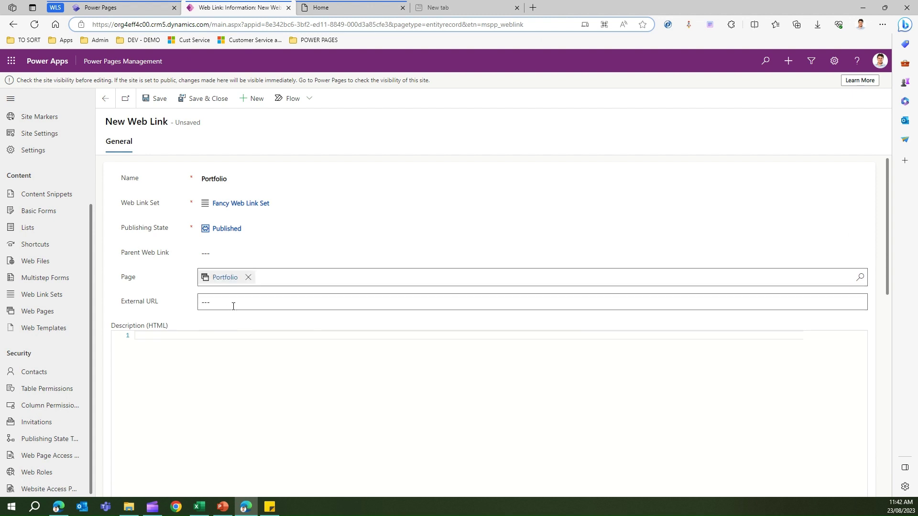
pyautogui.click(155, 100)
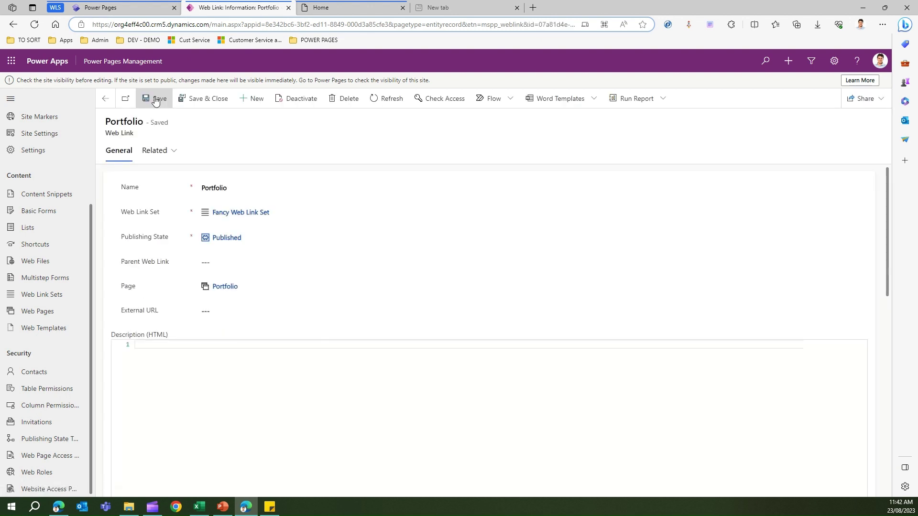
pyautogui.click(191, 100)
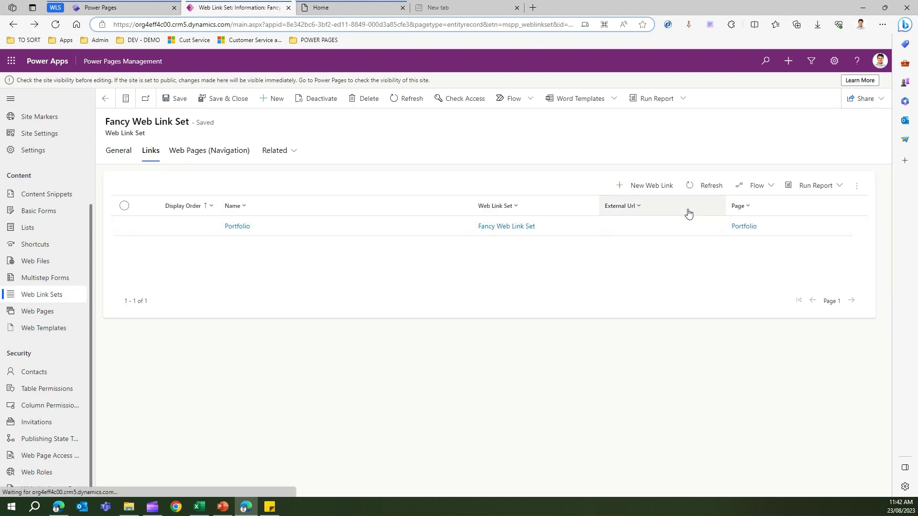
# Start another web link in the Fancy Web Link Set named FAcebook, with its publishing state set to Published.
pyautogui.click(662, 184)
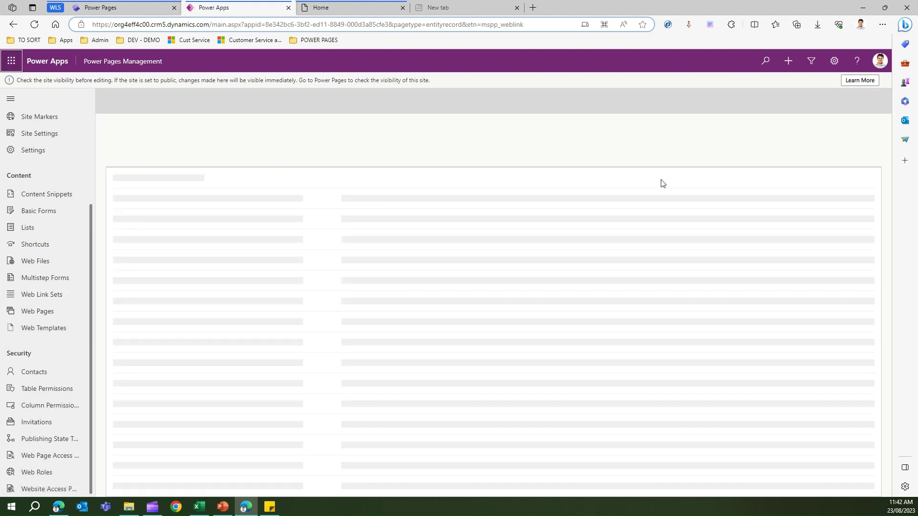
pyautogui.click(208, 179)
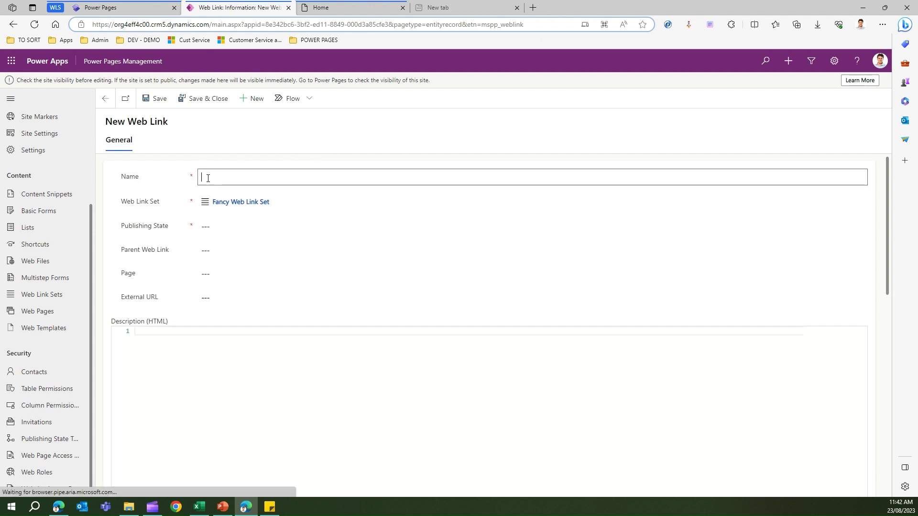
pyautogui.write('Facebook')
pyautogui.click(205, 228)
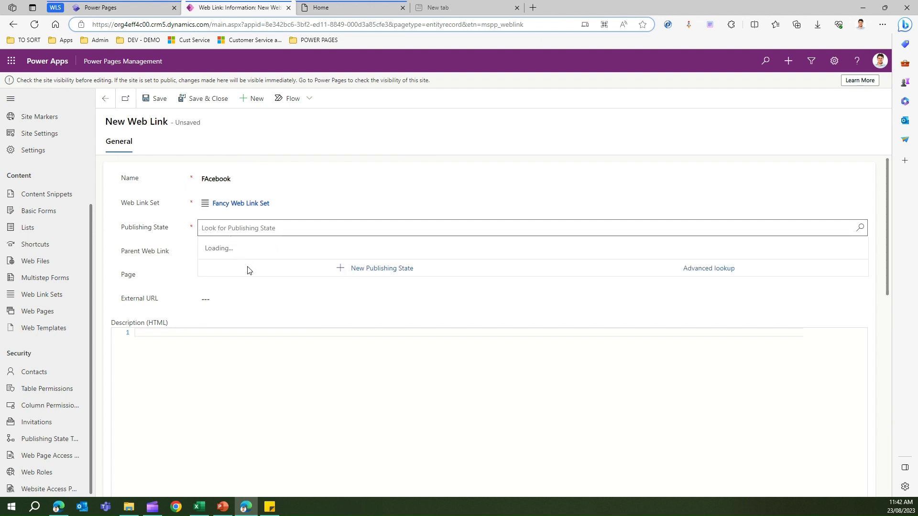
pyautogui.click(242, 297)
pyautogui.click(216, 255)
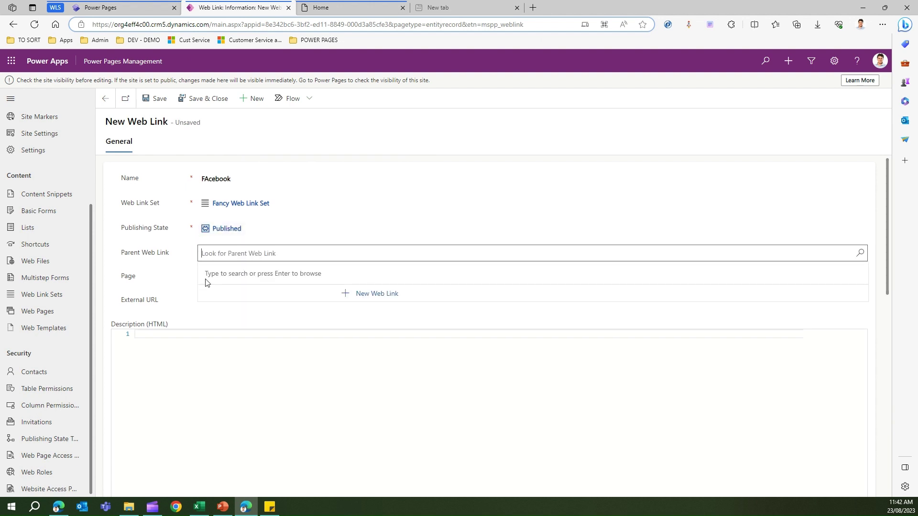
pyautogui.click(166, 288)
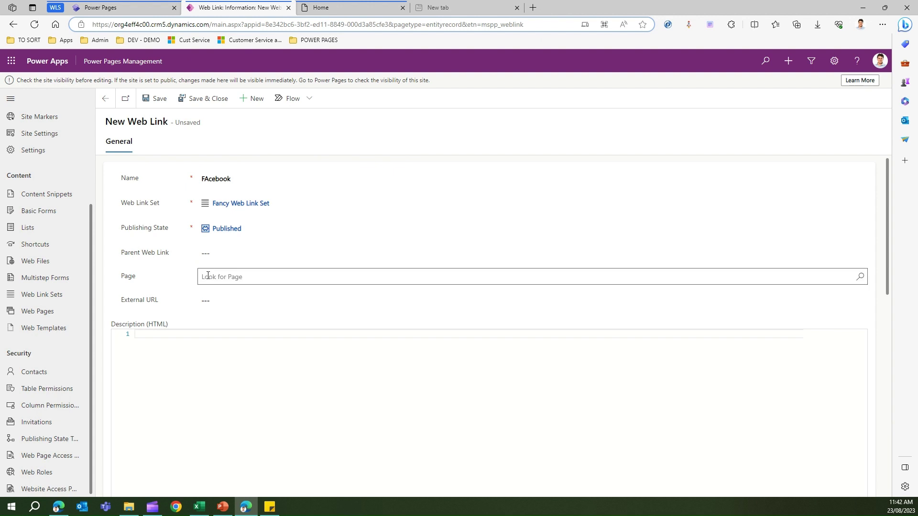
pyautogui.click(207, 300)
pyautogui.write('https://facebook')
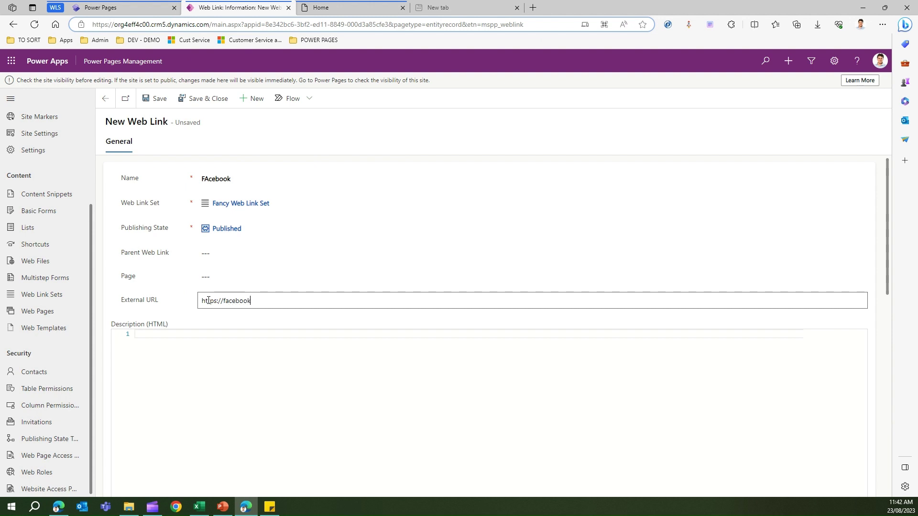
pyautogui.click(195, 99)
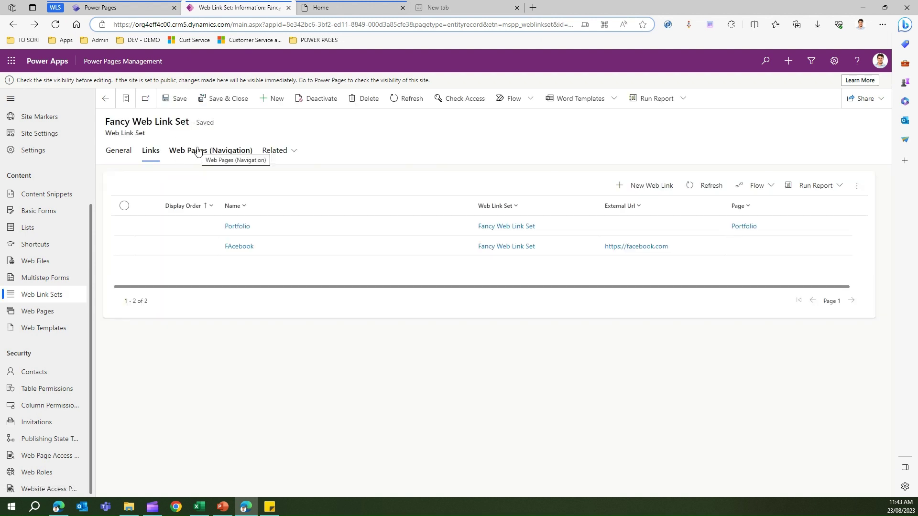
# Start a third web link in the Fancy Web Link Set named Google, with its publishing state set to Draft.
pyautogui.click(648, 186)
pyautogui.click(207, 177)
pyautogui.write('Google')
pyautogui.click(214, 228)
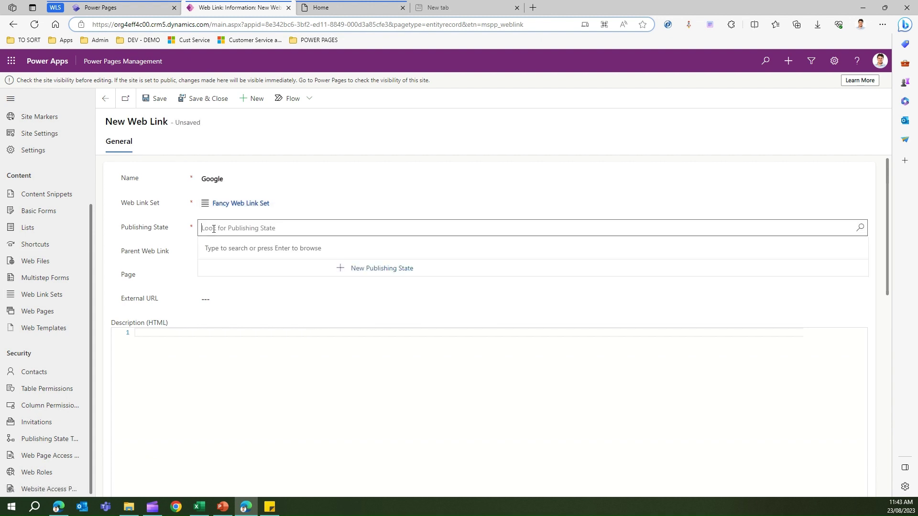
pyautogui.click(232, 264)
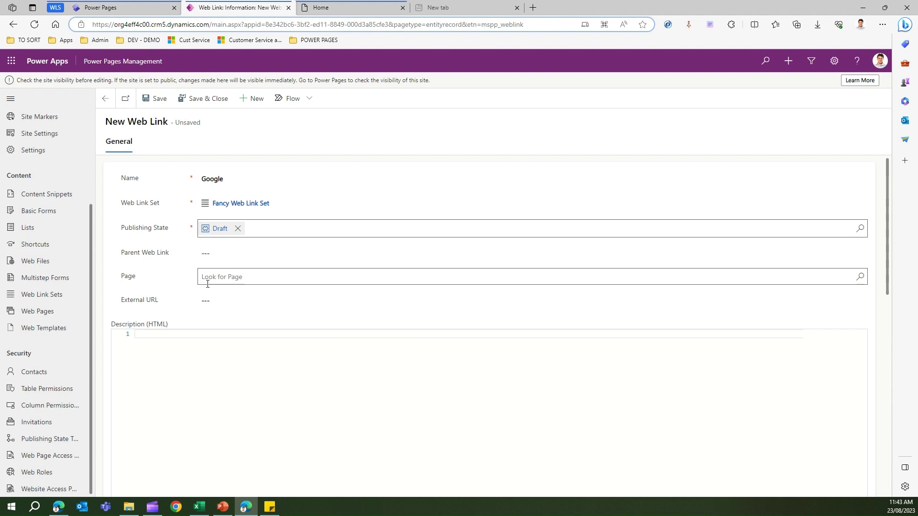
pyautogui.click(209, 301)
pyautogui.write('htt')
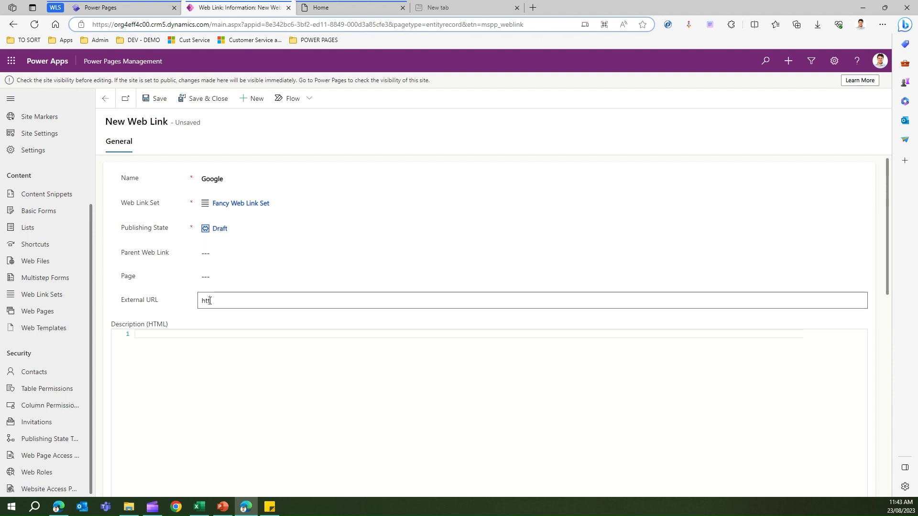
pyautogui.write('ps://google.com')
pyautogui.click(157, 101)
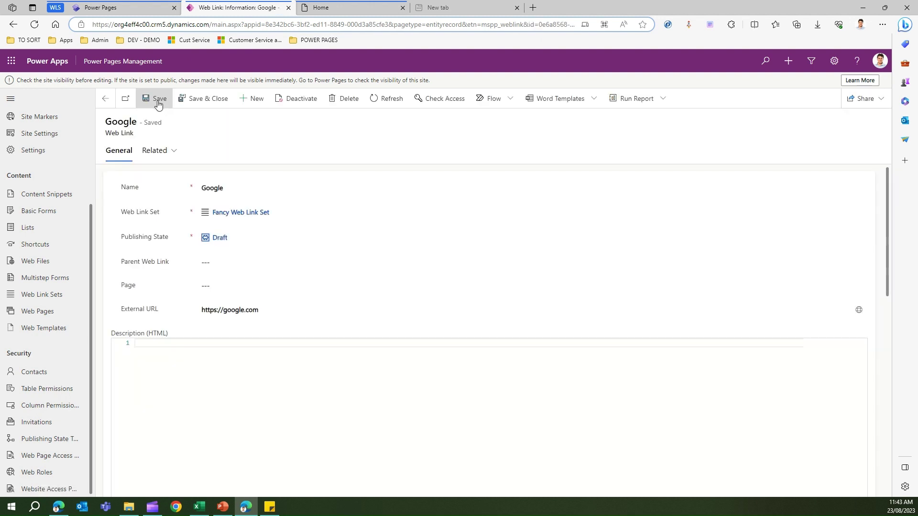
pyautogui.click(187, 104)
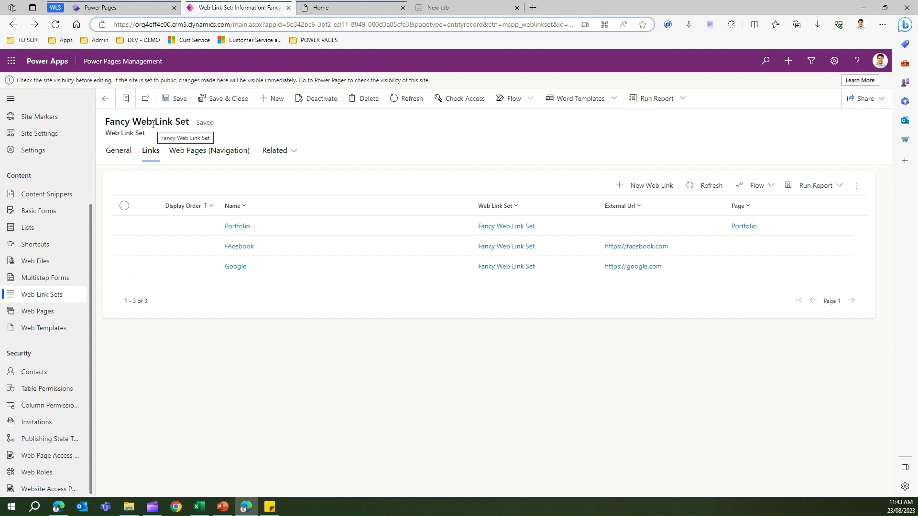
# Open the list of web templates and check the navigation menu on the live site's home page.
pyautogui.moveTo(107, 120); pyautogui.dragTo(191, 123)
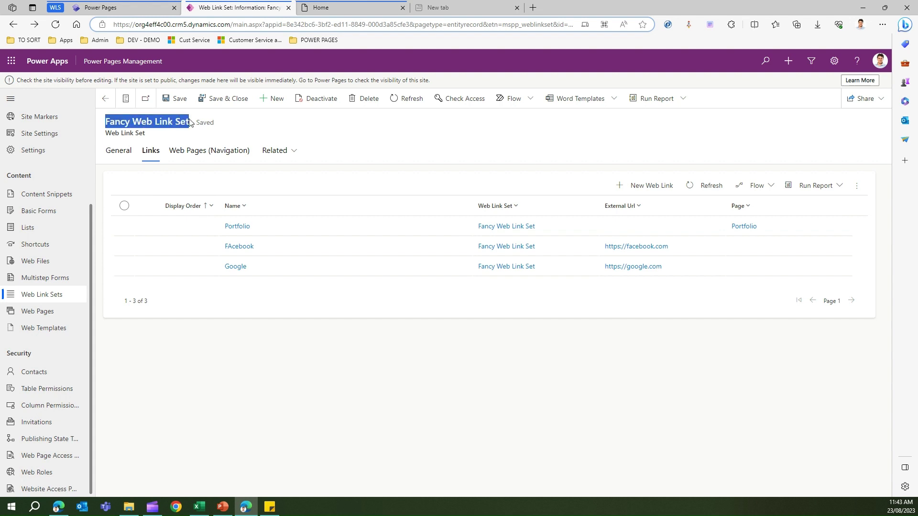
pyautogui.click(54, 330)
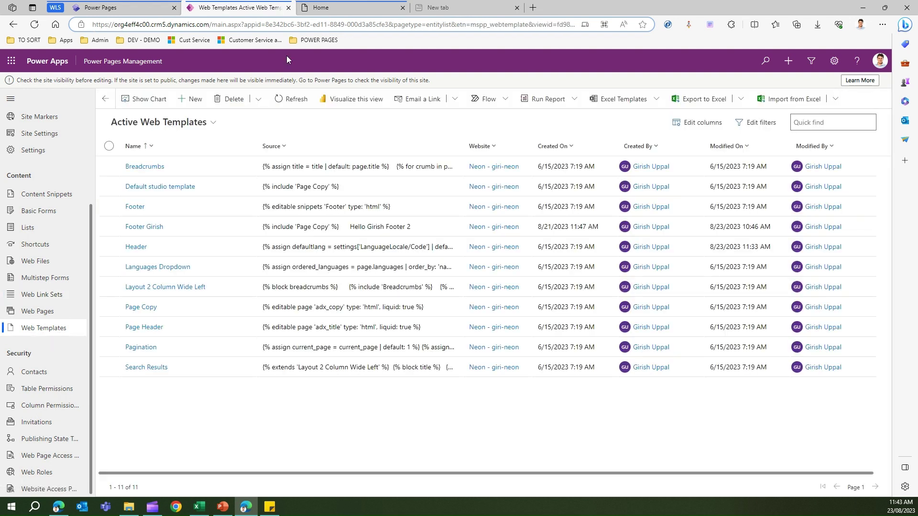
pyautogui.click(348, 9)
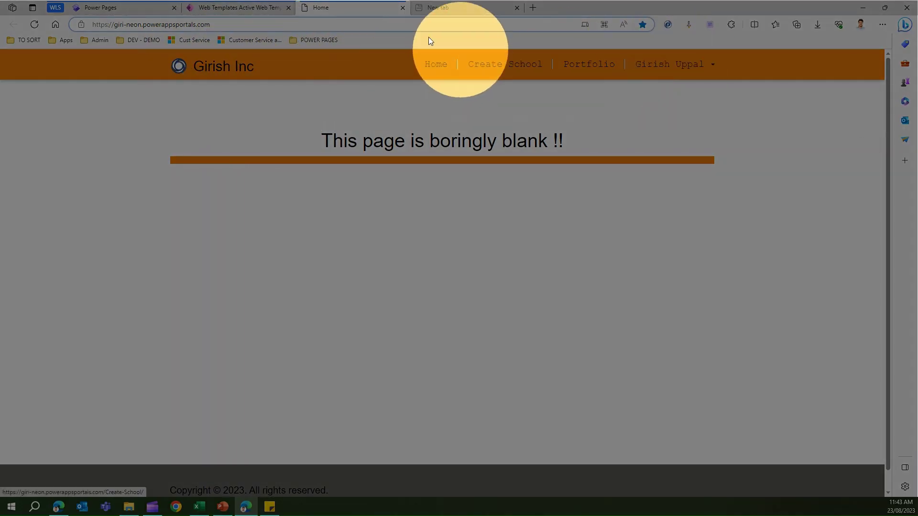
pyautogui.click(324, 95)
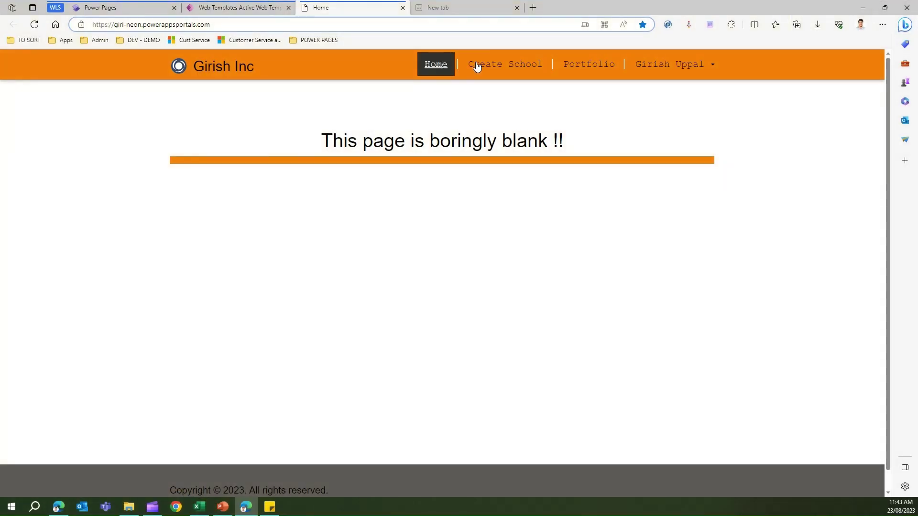
pyautogui.click(254, 7)
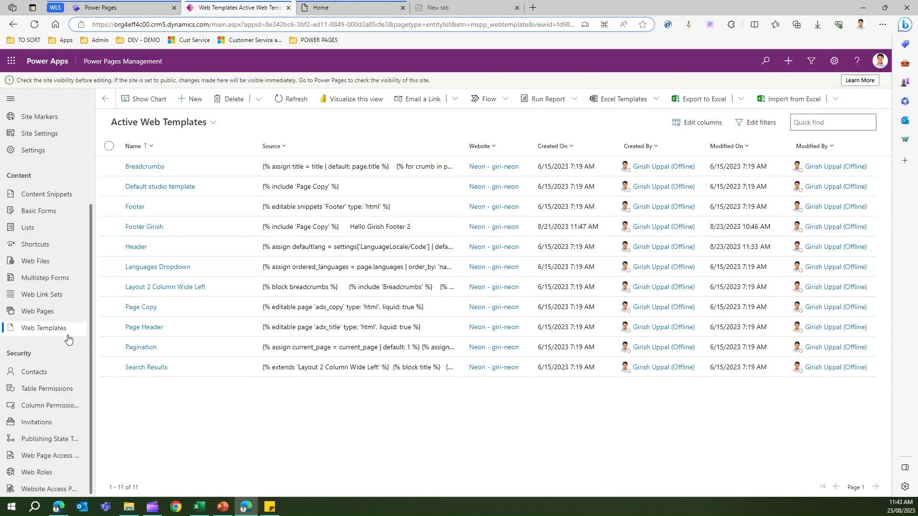
# Open the Header web template and locate the source line that assigns primary_nav from weblinks.
pyautogui.click(145, 246)
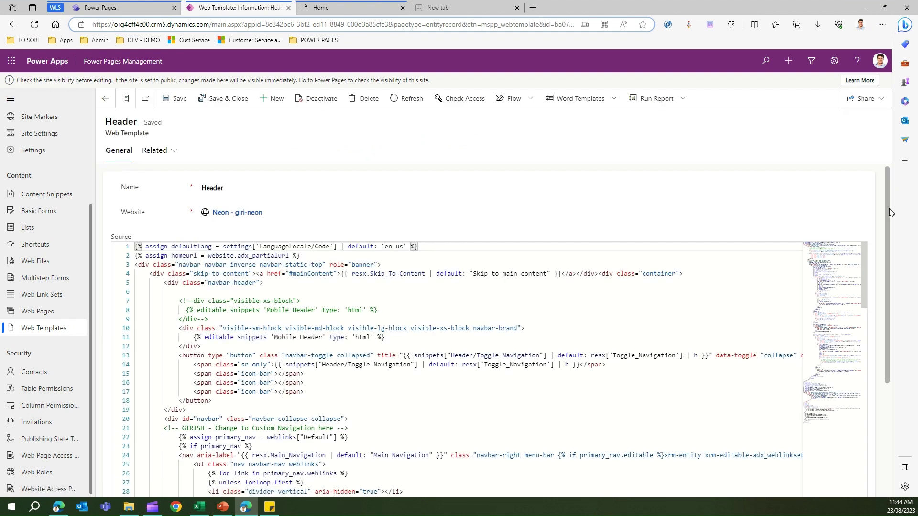
pyautogui.moveTo(887, 211); pyautogui.dragTo(892, 337)
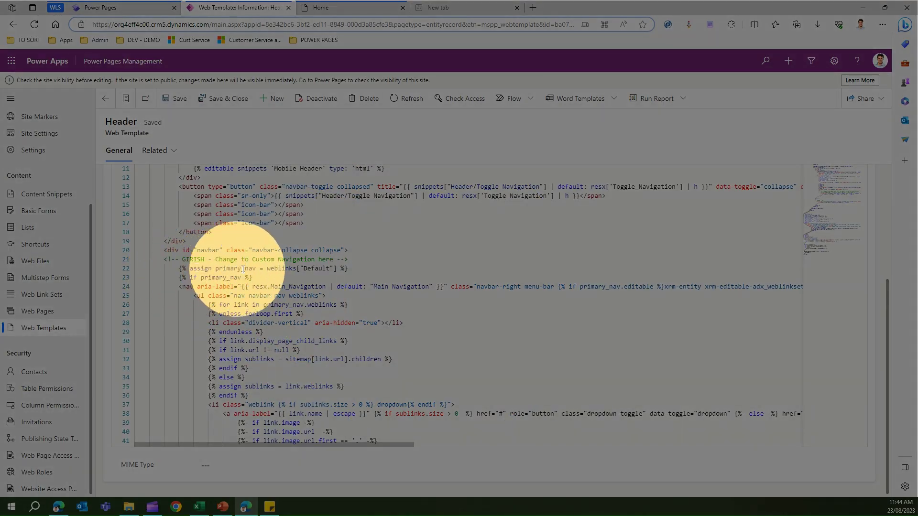
pyautogui.click(355, 267)
pyautogui.scroll(3, 356, 267)
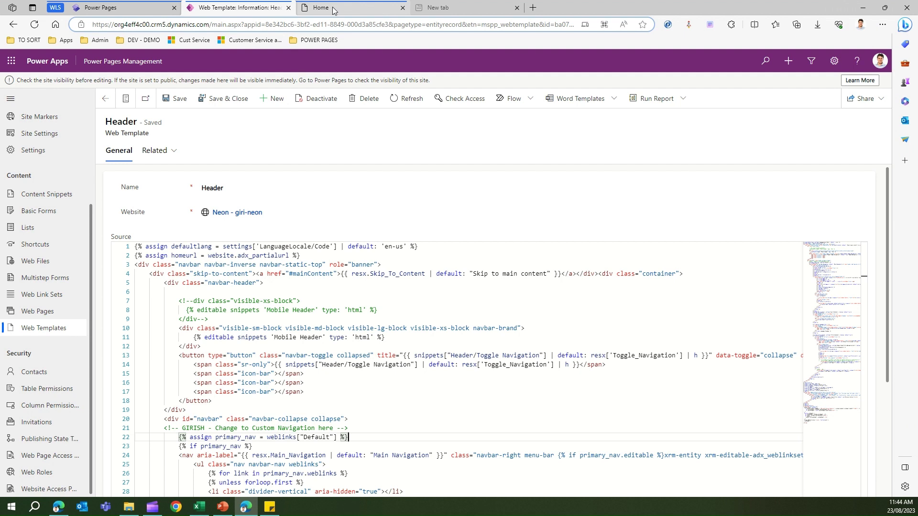
# Open the Fancy Web Link Set record in a duplicate browser tab and select its full name.
pyautogui.rightClick(258, 8)
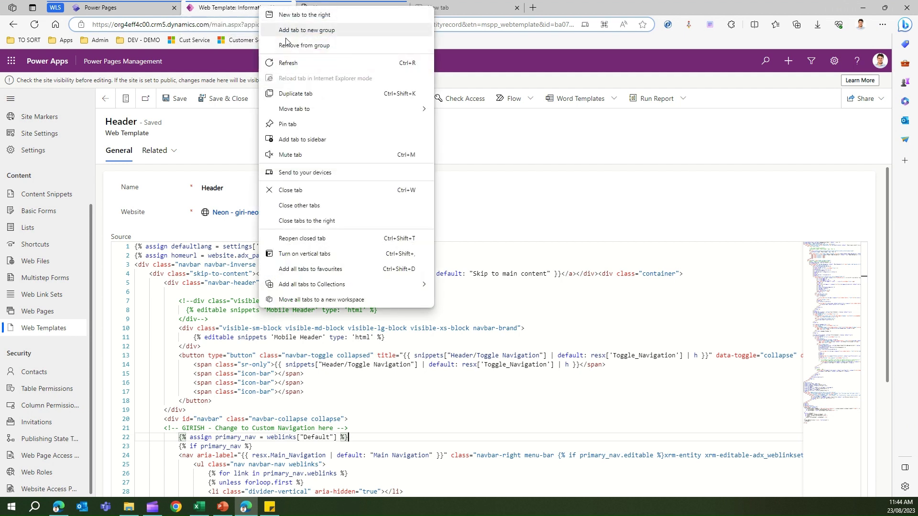
pyautogui.click(308, 94)
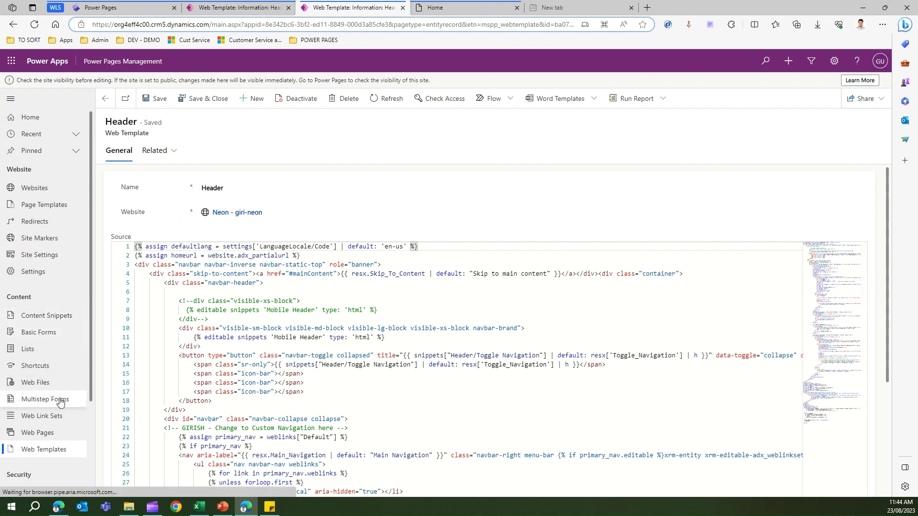
pyautogui.click(57, 419)
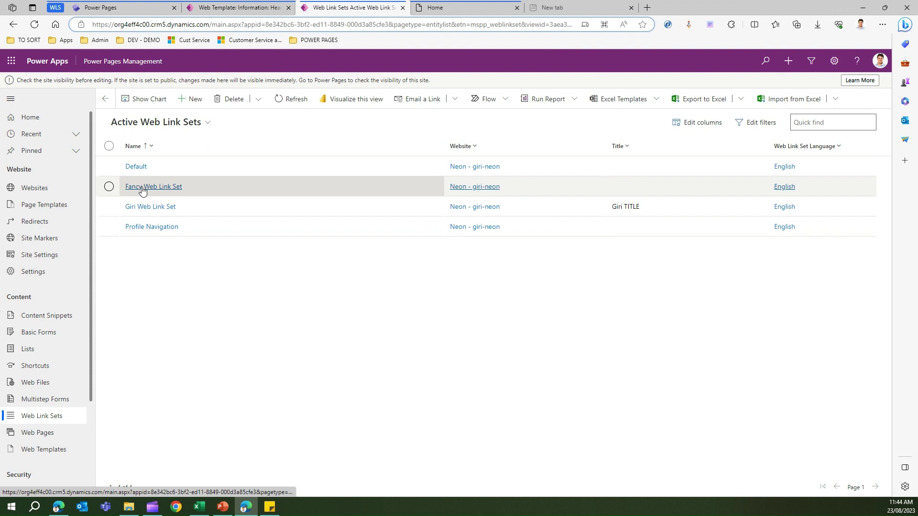
pyautogui.click(135, 190)
pyautogui.click(136, 189)
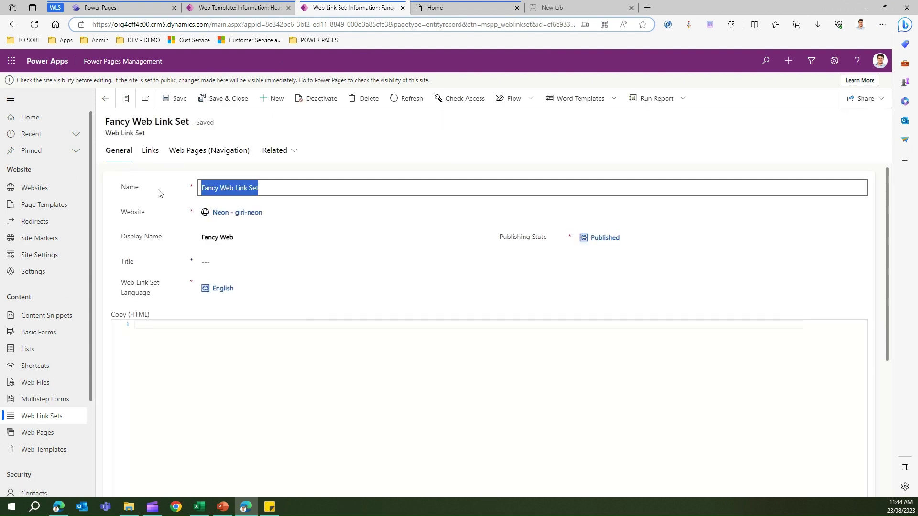
# In the Header web template, replace "Default" with "Fancy Web Link Set" in the primary_nav weblinks assignment, then save and close it.
pyautogui.click(237, 7)
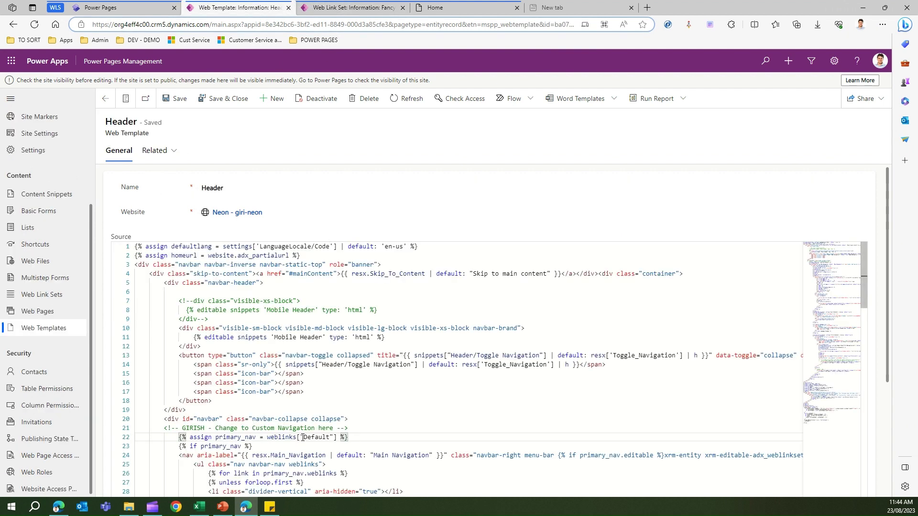
pyautogui.moveTo(301, 438); pyautogui.dragTo(329, 438)
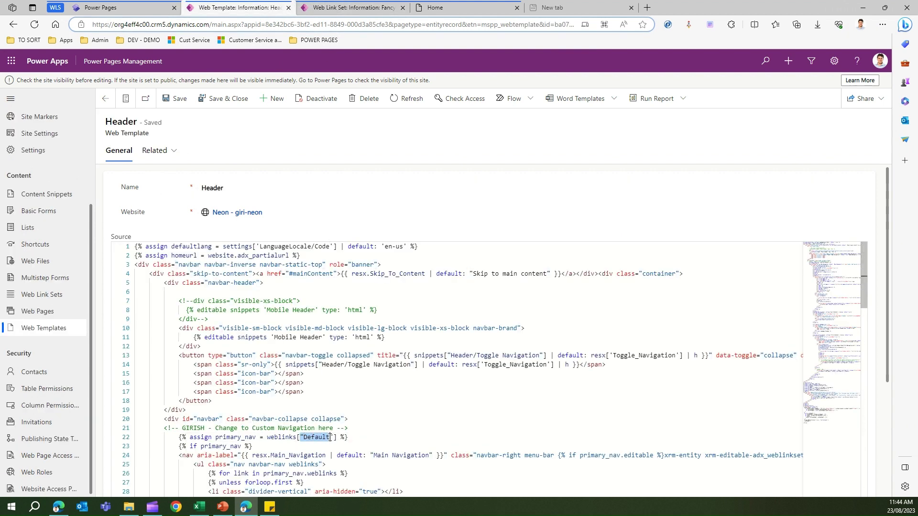
pyautogui.write('"Fancy Web Link Set"')
pyautogui.press('BackSpace')
pyautogui.write('t')
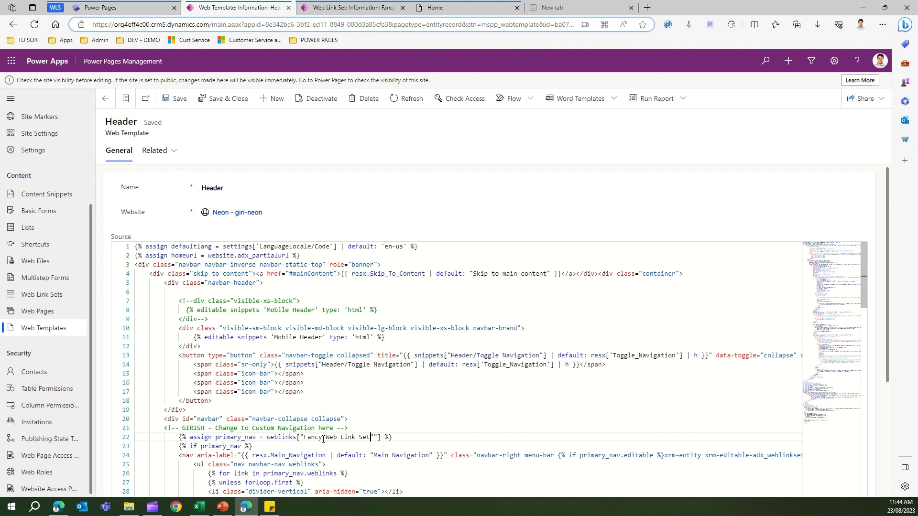
pyautogui.click(357, 412)
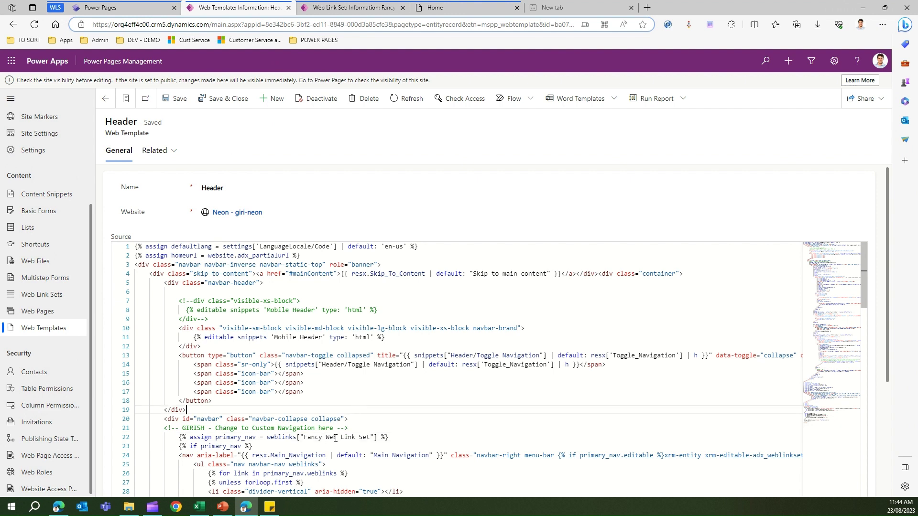
pyautogui.click(223, 99)
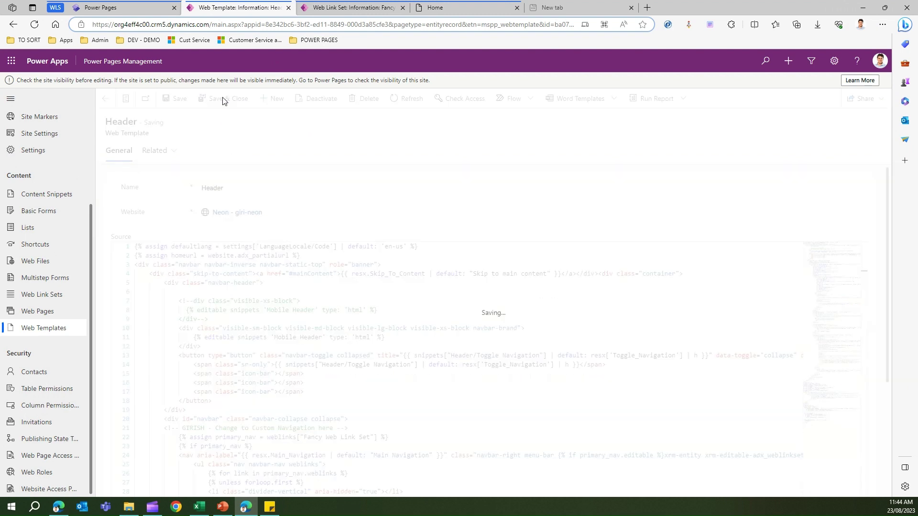
# Sync the site configuration in the design studio and reload the live home page to check its header navigation.
pyautogui.click(141, 7)
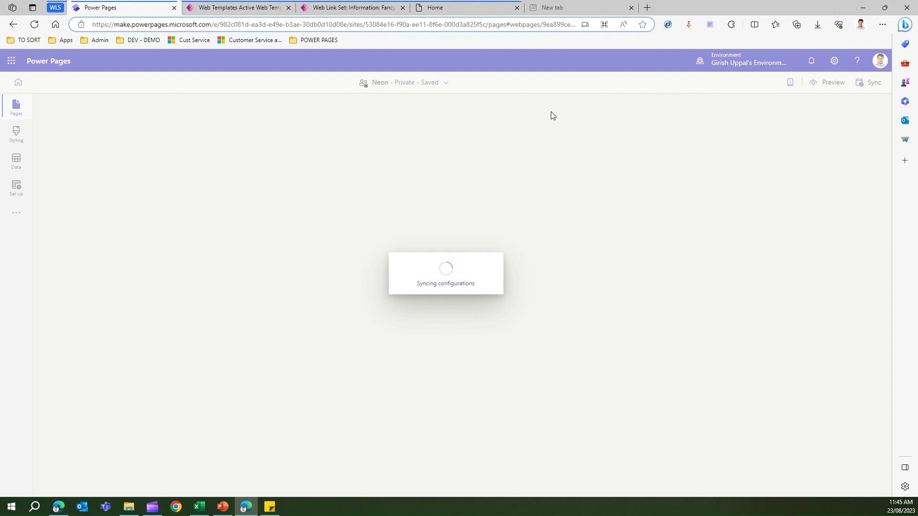
pyautogui.click(437, 11)
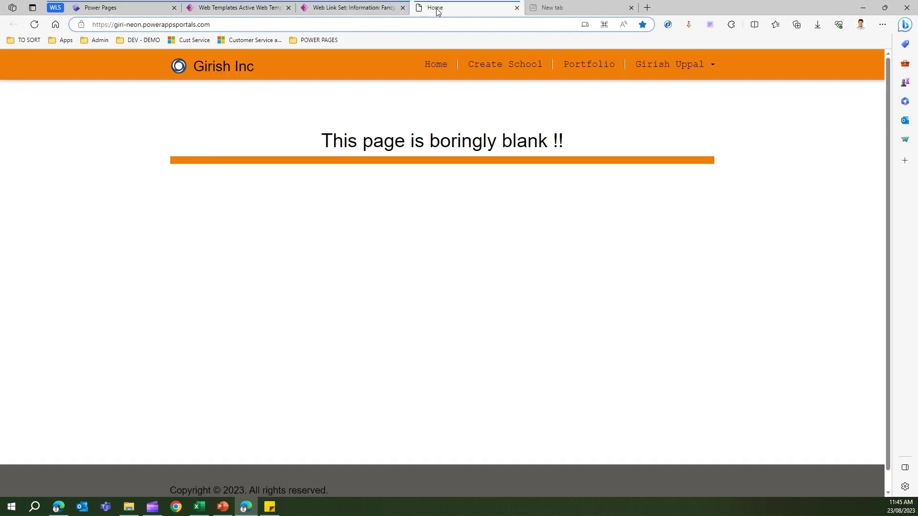
pyautogui.click(40, 28)
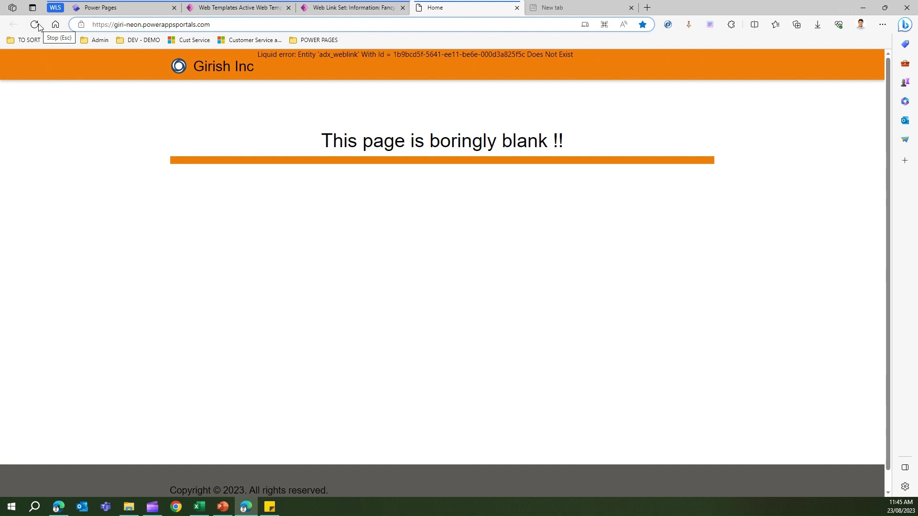
pyautogui.click(35, 25)
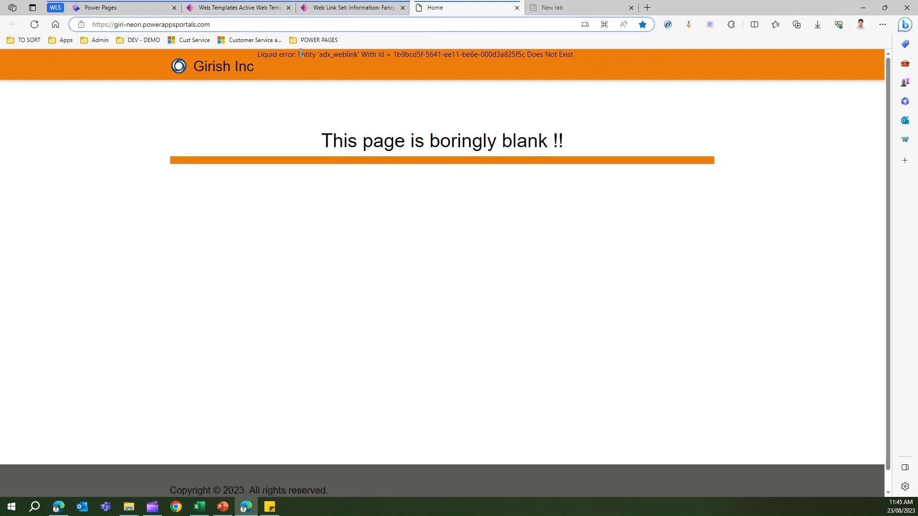
pyautogui.moveTo(299, 54); pyautogui.dragTo(437, 54)
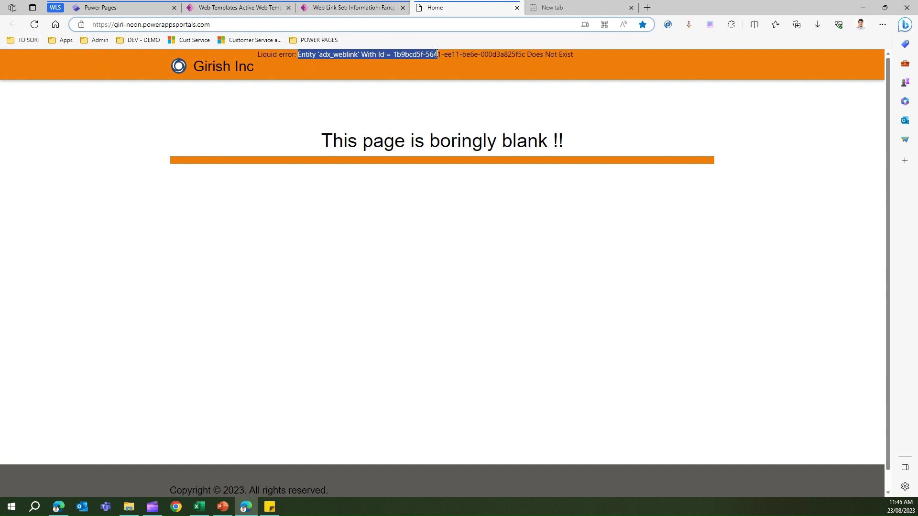
# Compare the header navigation on the design studio canvas with the reloaded live home page.
pyautogui.click(219, 8)
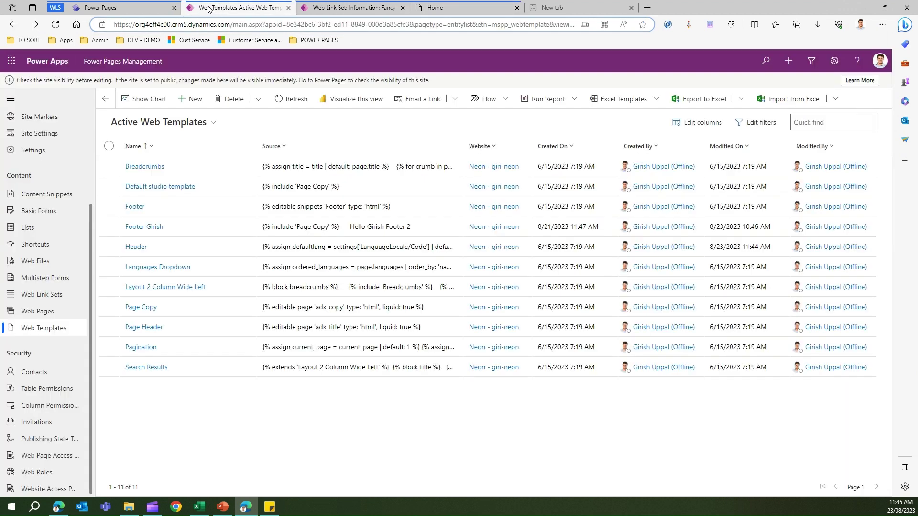
pyautogui.click(124, 10)
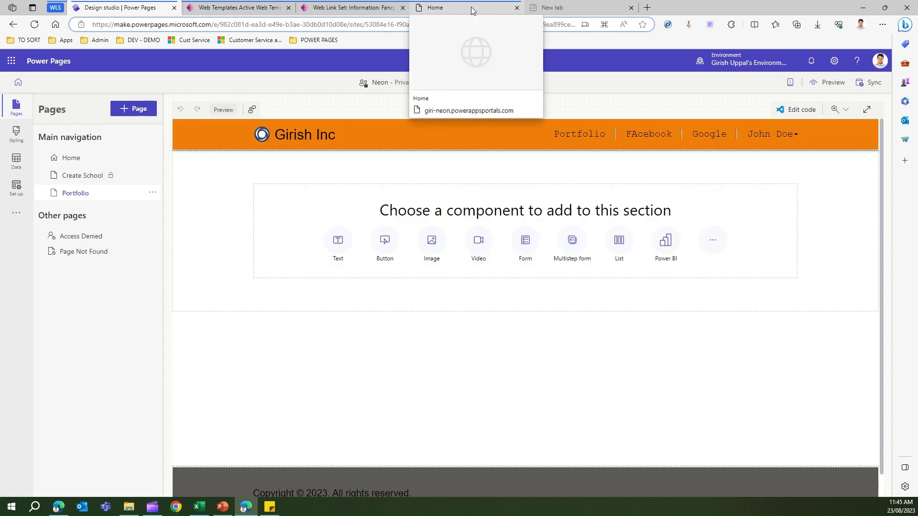
pyautogui.click(472, 6)
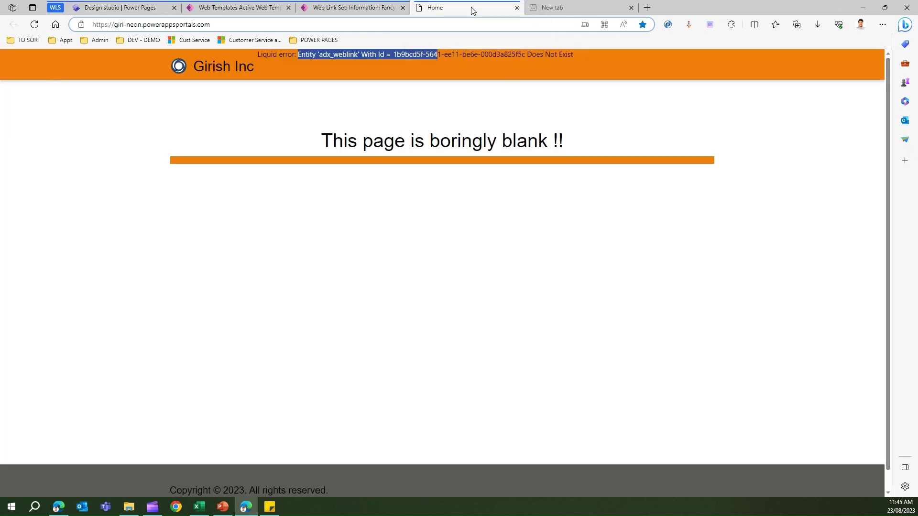
pyautogui.click(37, 25)
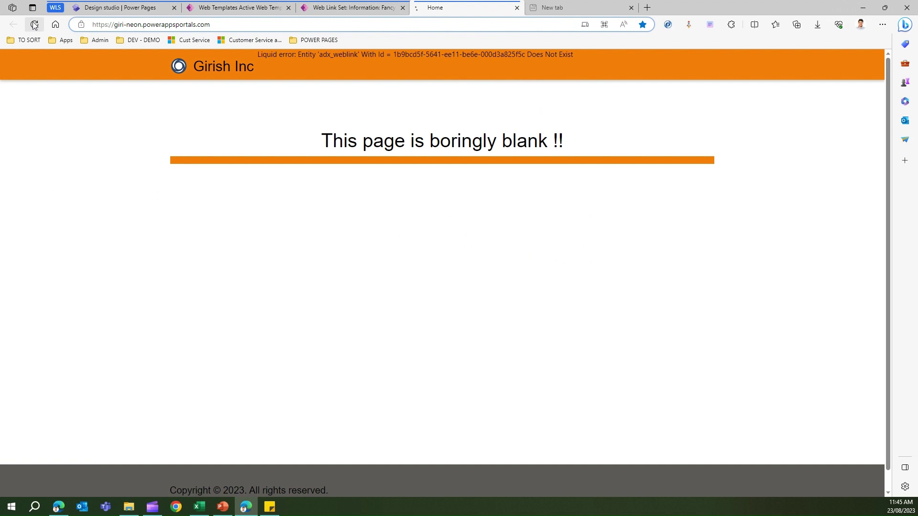
pyautogui.click(218, 7)
pyautogui.click(142, 14)
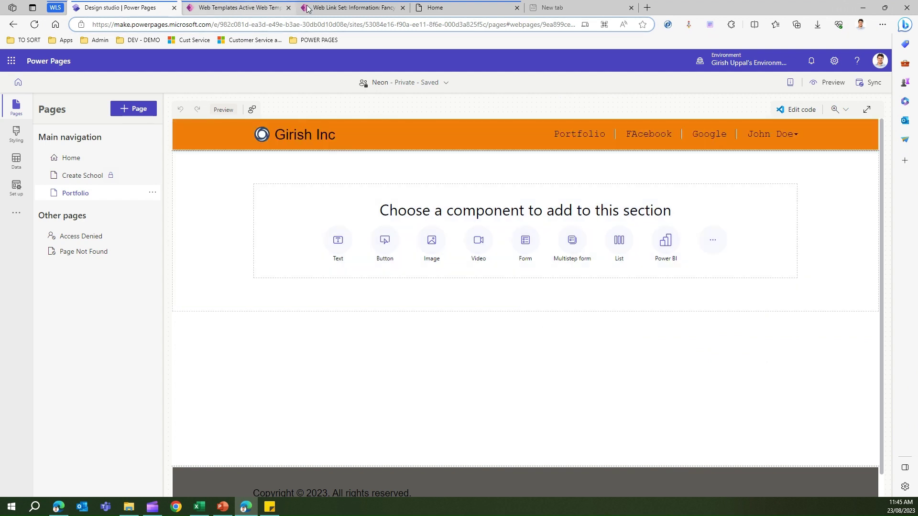
# From the Fancy Web Link Set record, set the Google web link's publishing state to Published and save it.
pyautogui.click(347, 8)
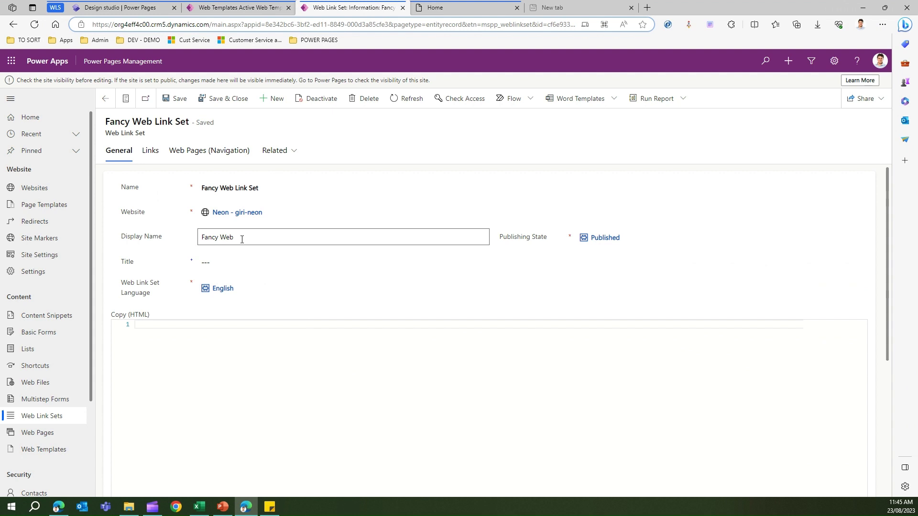
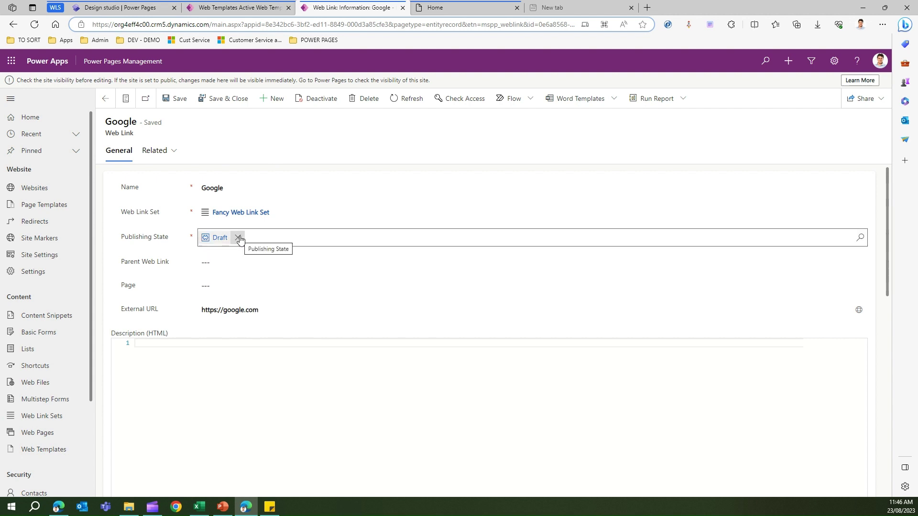
pyautogui.click(237, 238)
pyautogui.click(247, 236)
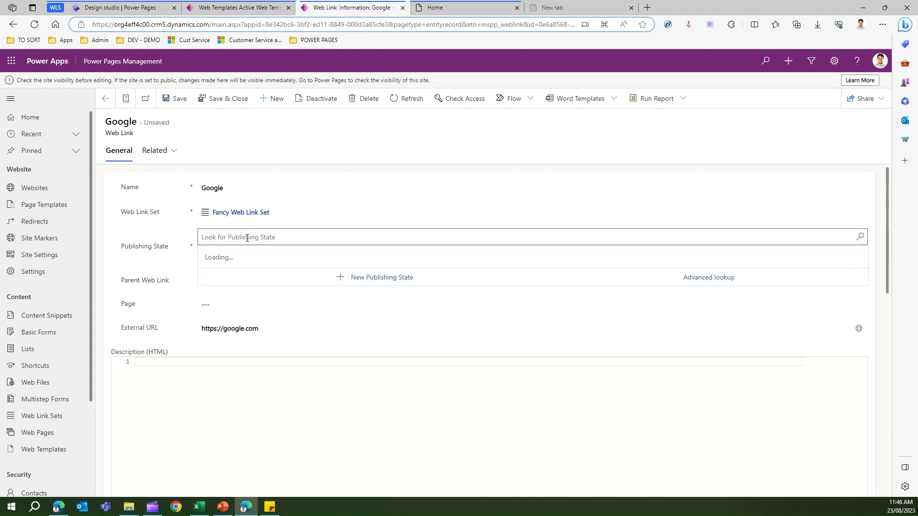
pyautogui.click(243, 304)
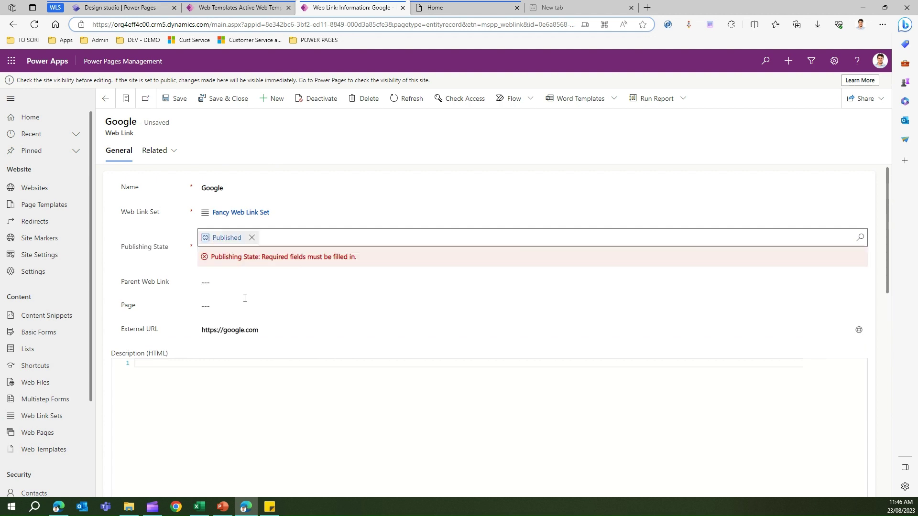
pyautogui.click(167, 99)
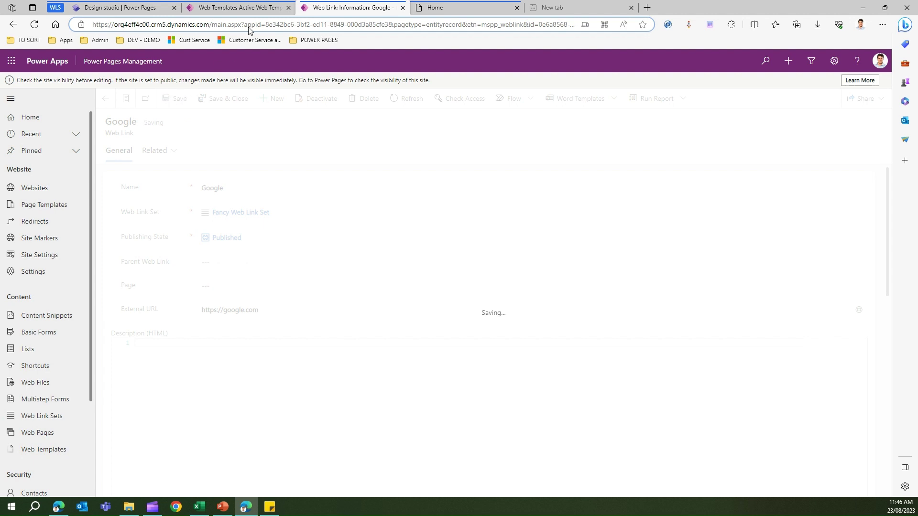
# Open the Default web link set's links and check the publishing state of its Portfolio link.
pyautogui.click(259, 9)
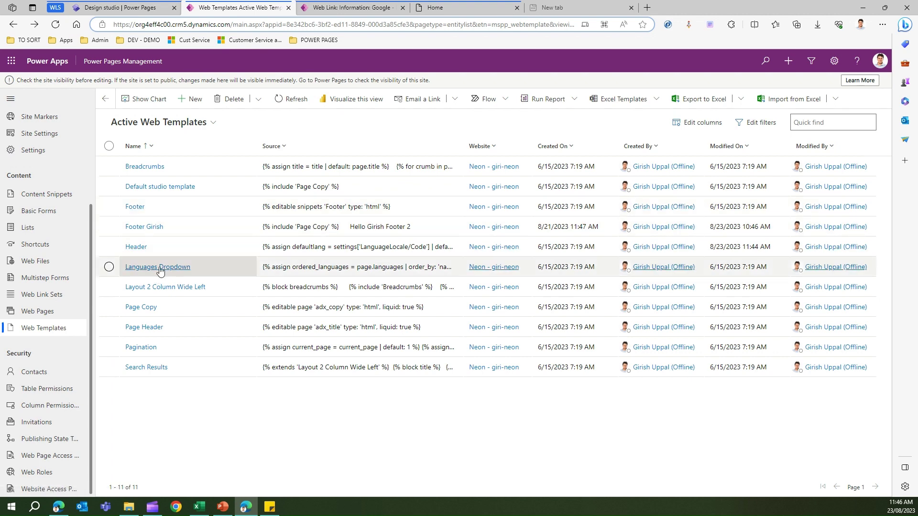
pyautogui.click(63, 331)
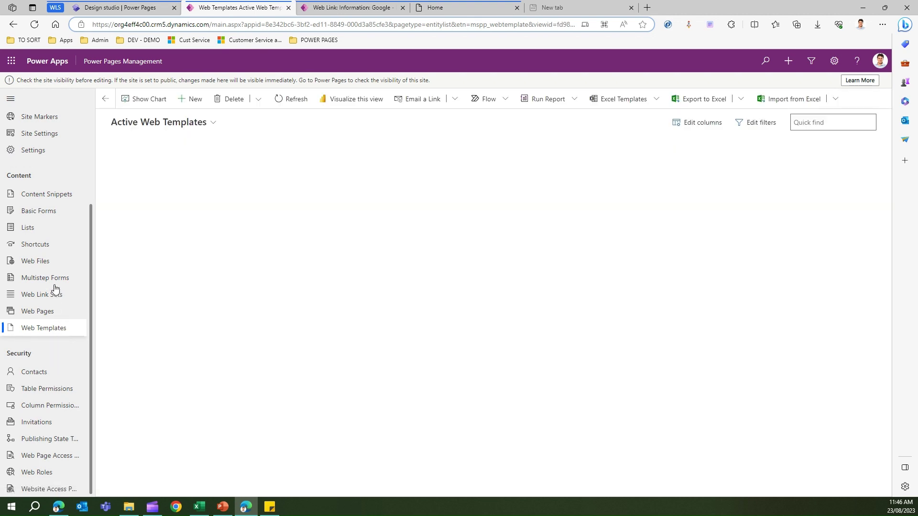
pyautogui.click(52, 295)
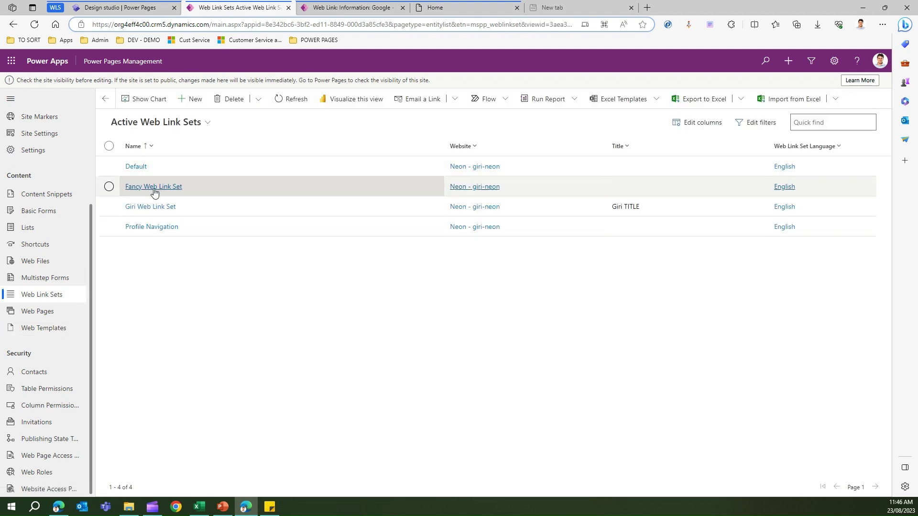
pyautogui.click(139, 166)
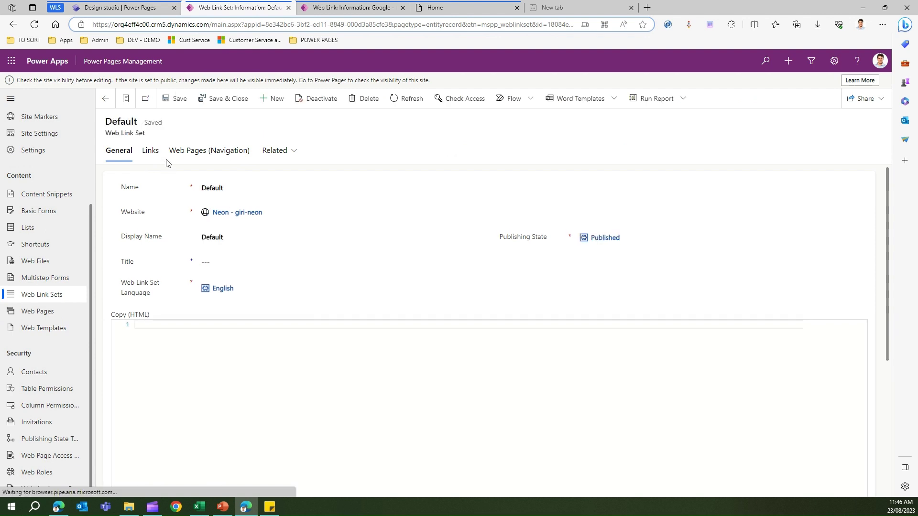
pyautogui.click(151, 152)
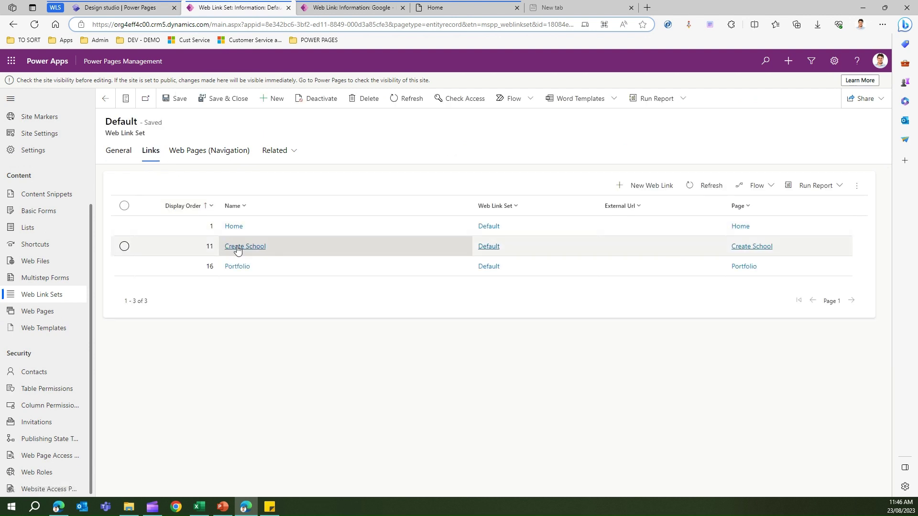
pyautogui.click(238, 267)
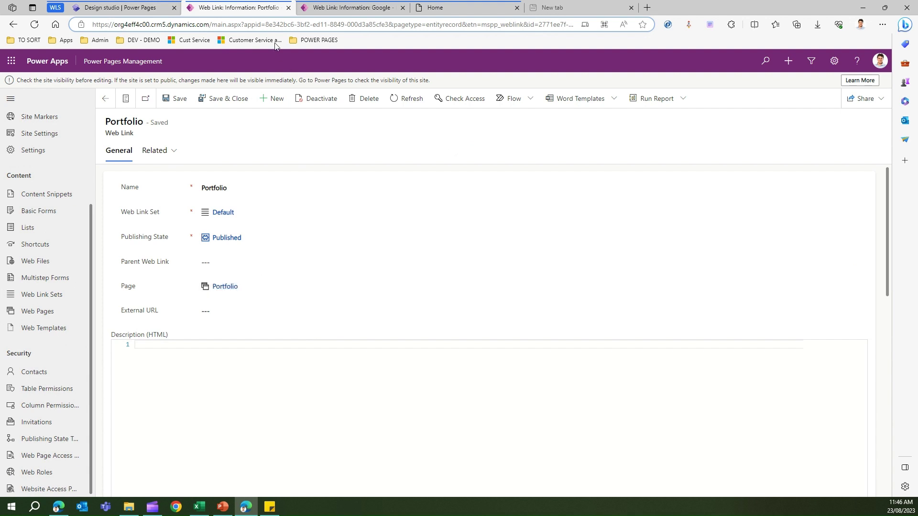
# Reopen the Header web template, check which web link set primary_nav uses, and close the template.
pyautogui.click(328, 8)
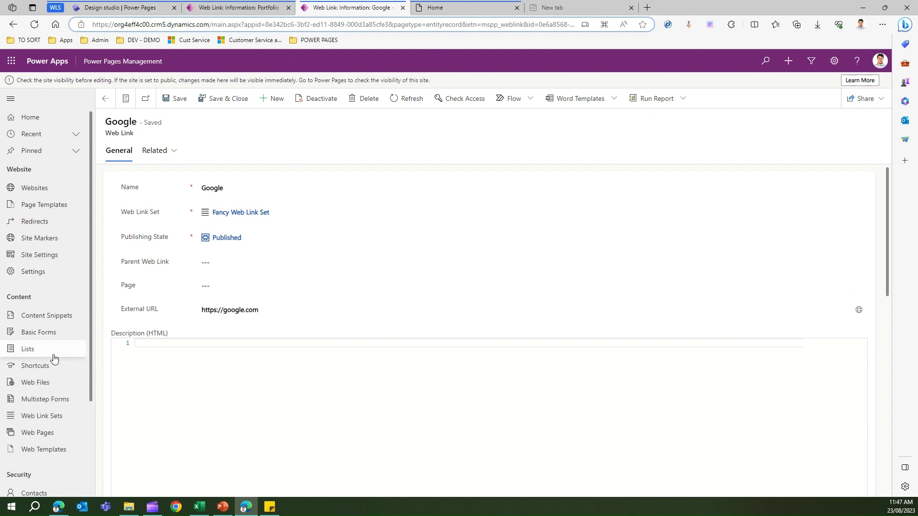
pyautogui.click(57, 447)
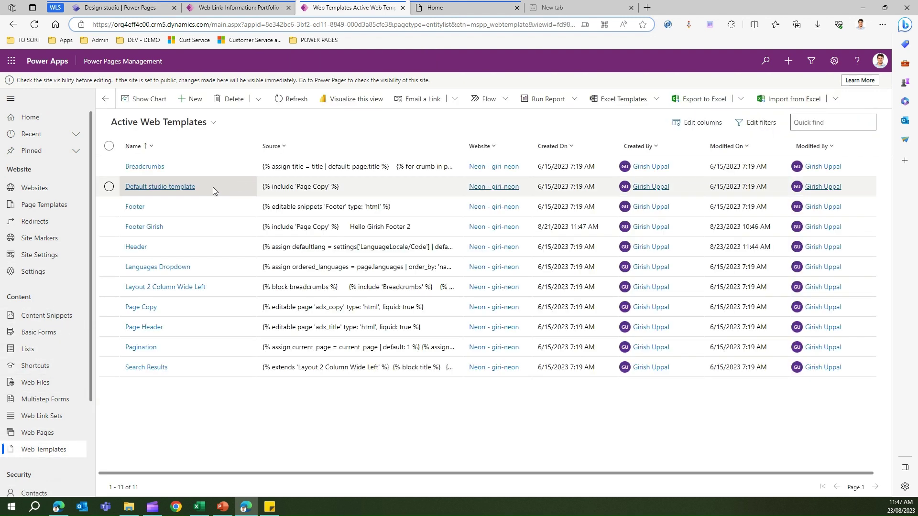
pyautogui.click(138, 246)
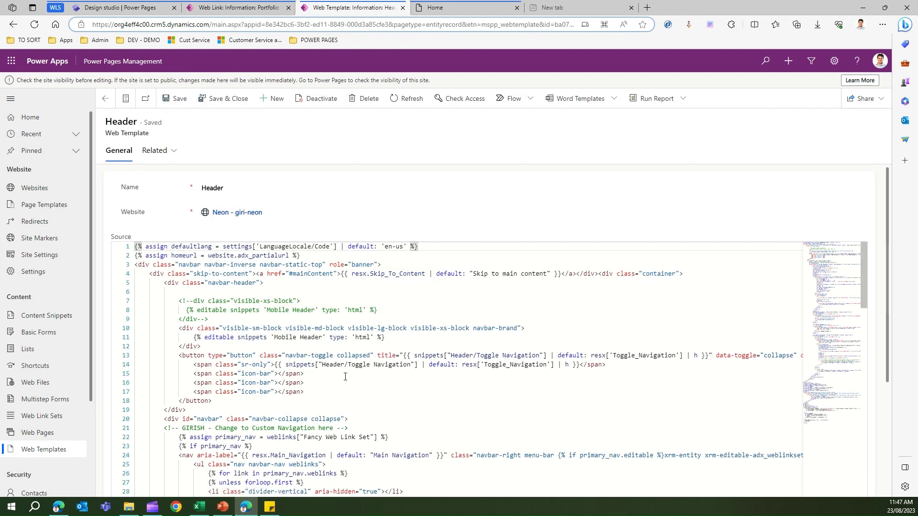
pyautogui.click(334, 430)
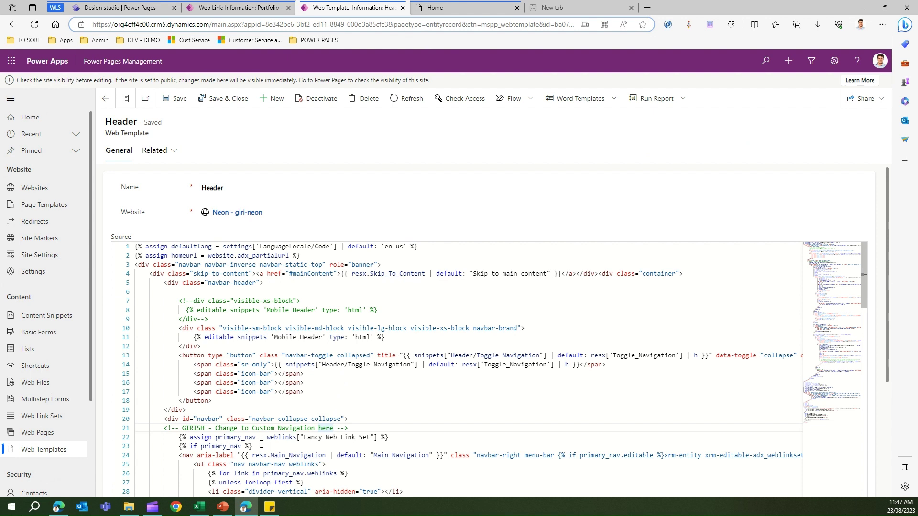
pyautogui.click(266, 438)
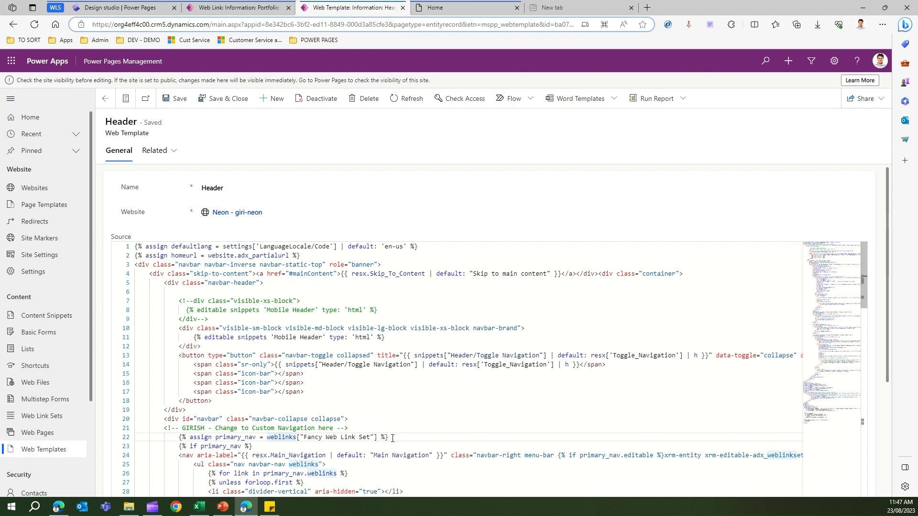
pyautogui.click(222, 100)
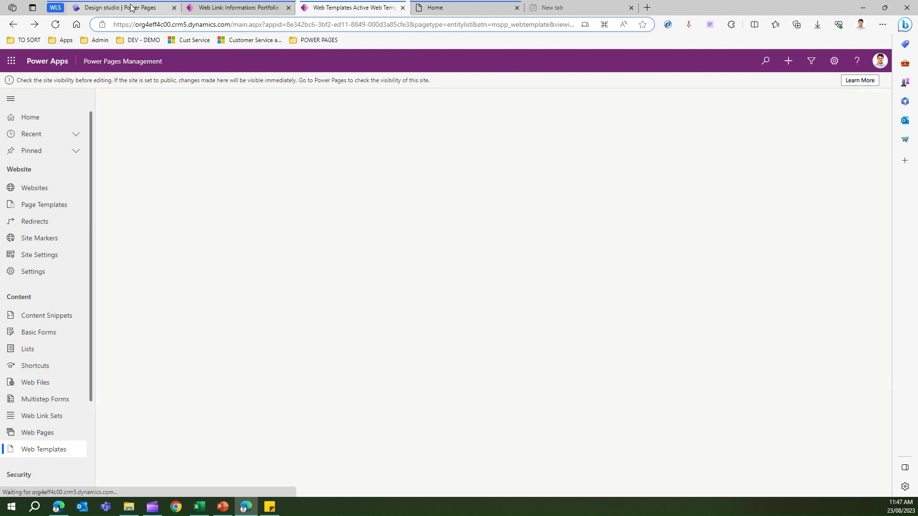
# Switch to the Power Pages design studio and manually sync the site configuration.
pyautogui.click(132, 8)
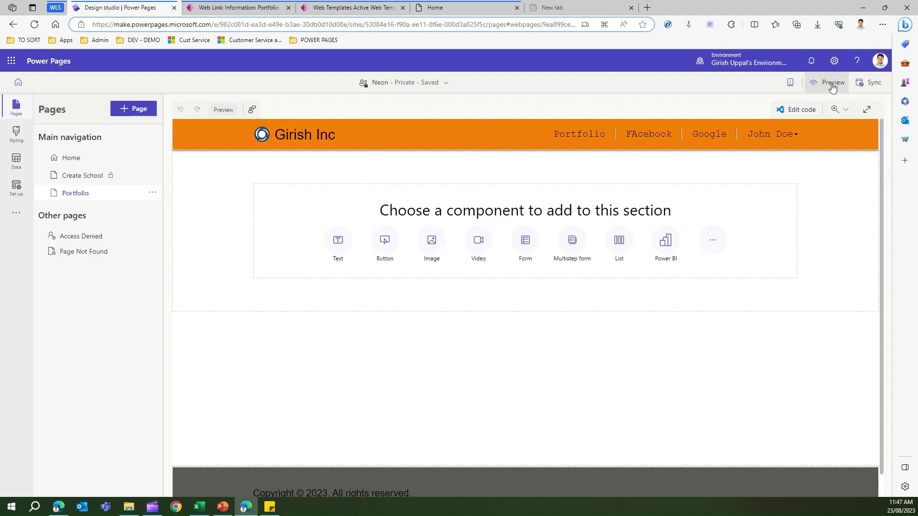
pyautogui.click(866, 85)
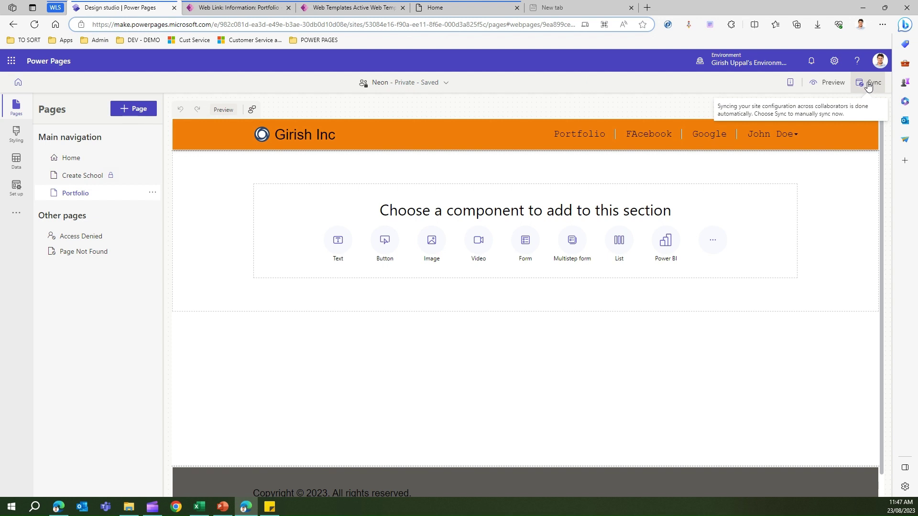
pyautogui.click(868, 85)
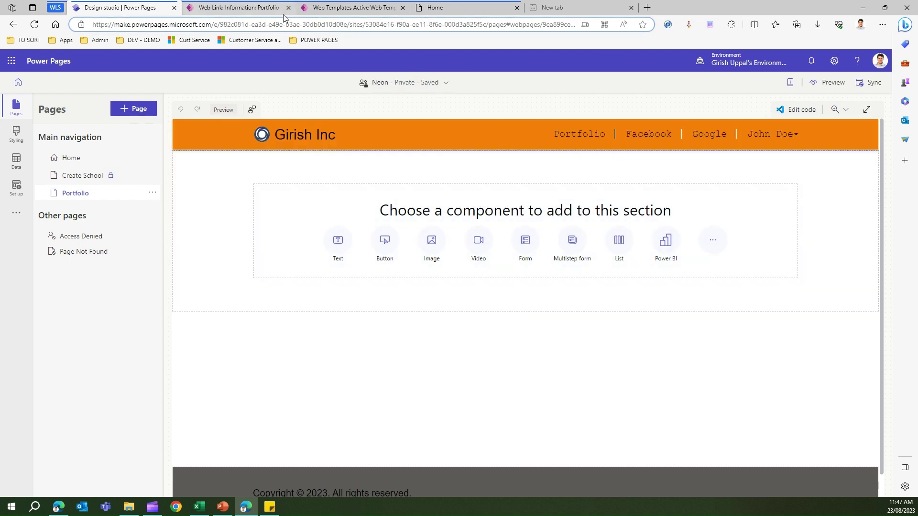
# In the Header web template's source, change the primary_nav weblinks assignment to "Default", then save and close the template.
pyautogui.click(332, 8)
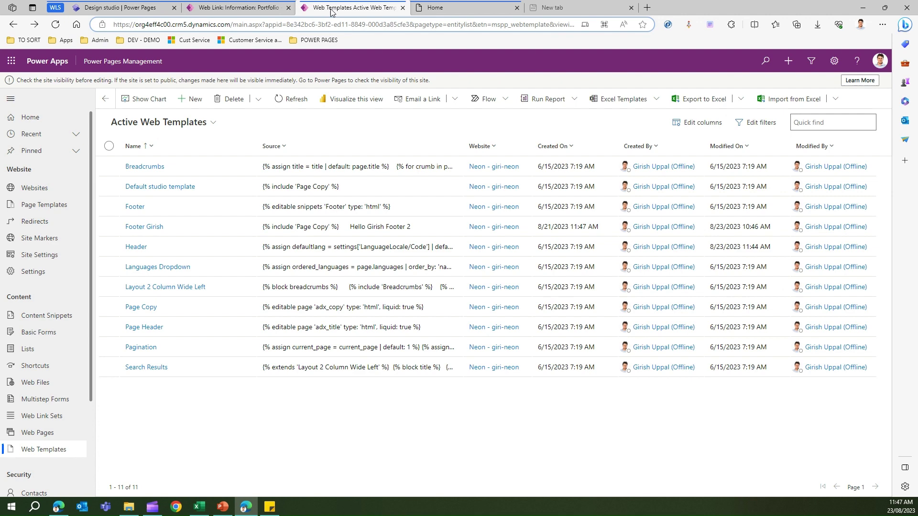
pyautogui.click(250, 9)
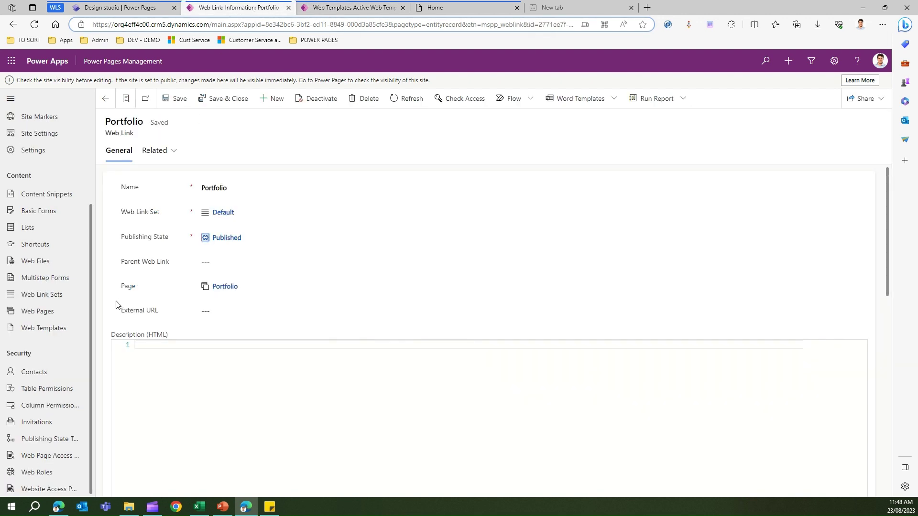
pyautogui.click(48, 329)
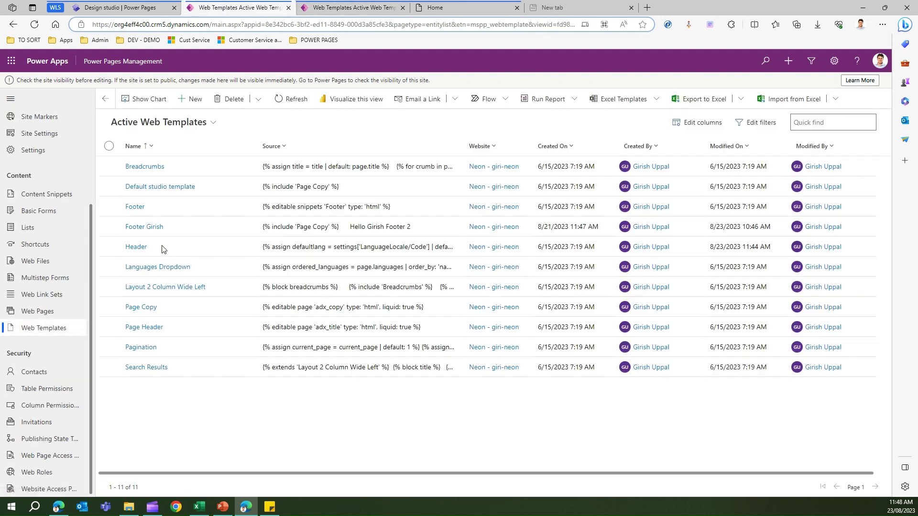
pyautogui.click(139, 246)
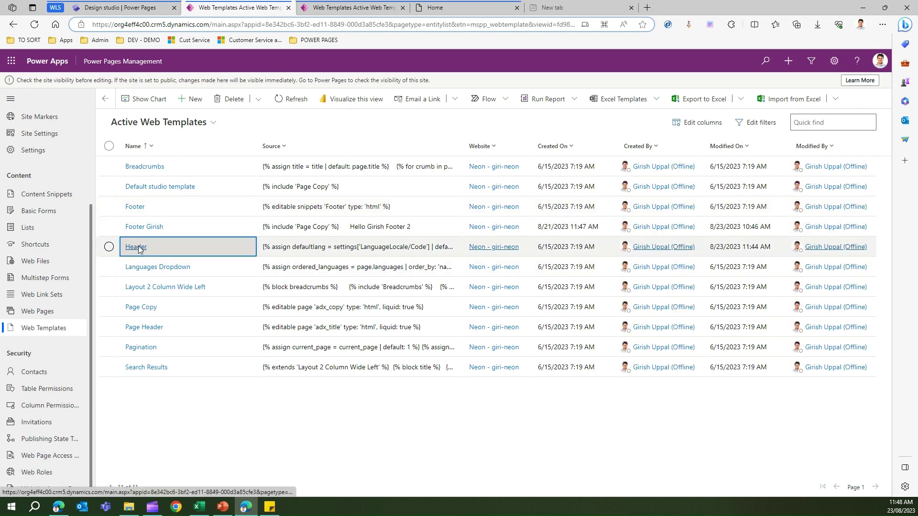
pyautogui.click(246, 373)
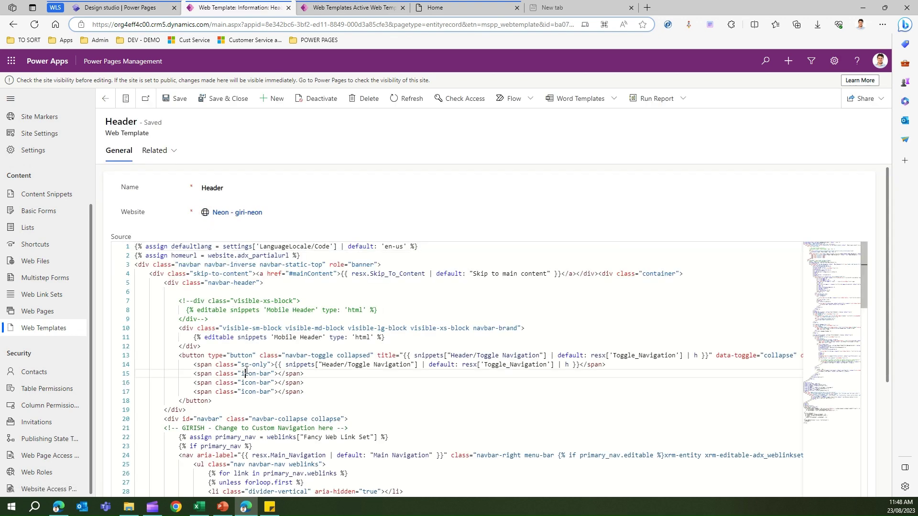
pyautogui.moveTo(304, 437); pyautogui.dragTo(367, 437)
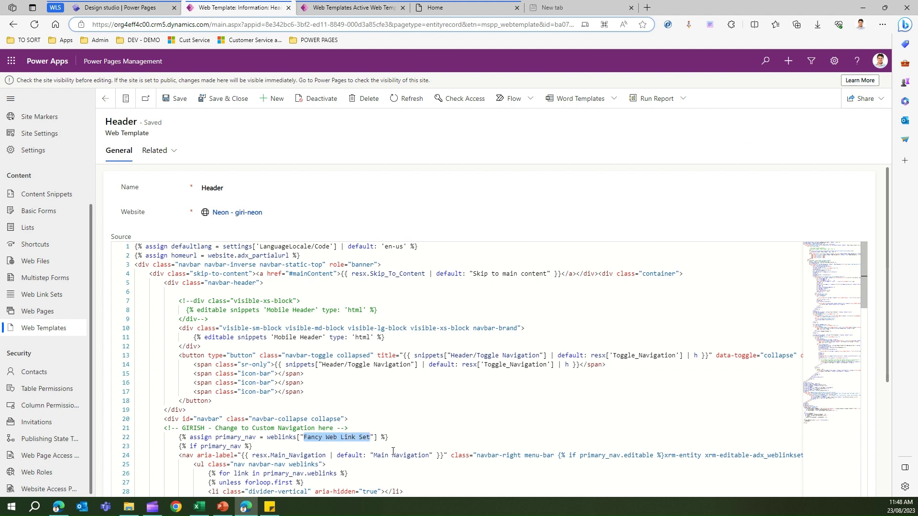
pyautogui.write('Default')
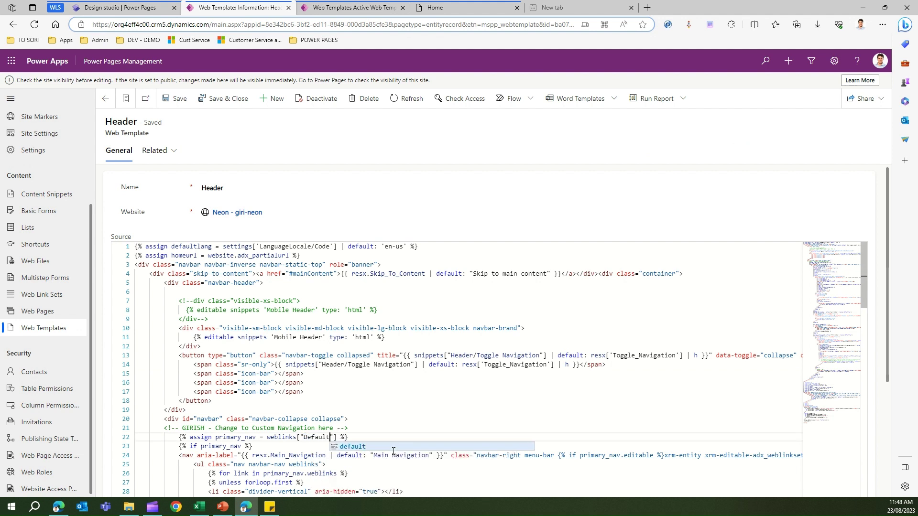
pyautogui.click(204, 98)
# Switch to the Power Pages design studio and sync the site configuration to pick up the Header template change.
pyautogui.click(139, 8)
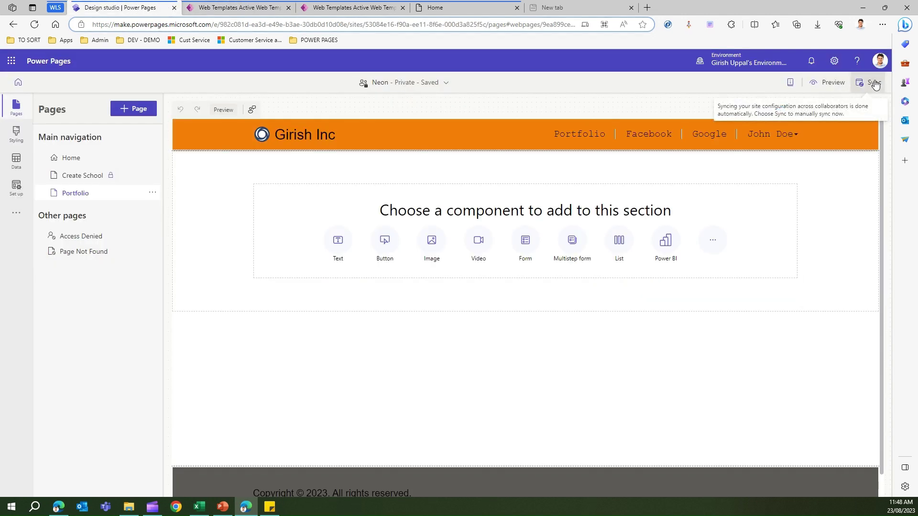
pyautogui.click(239, 8)
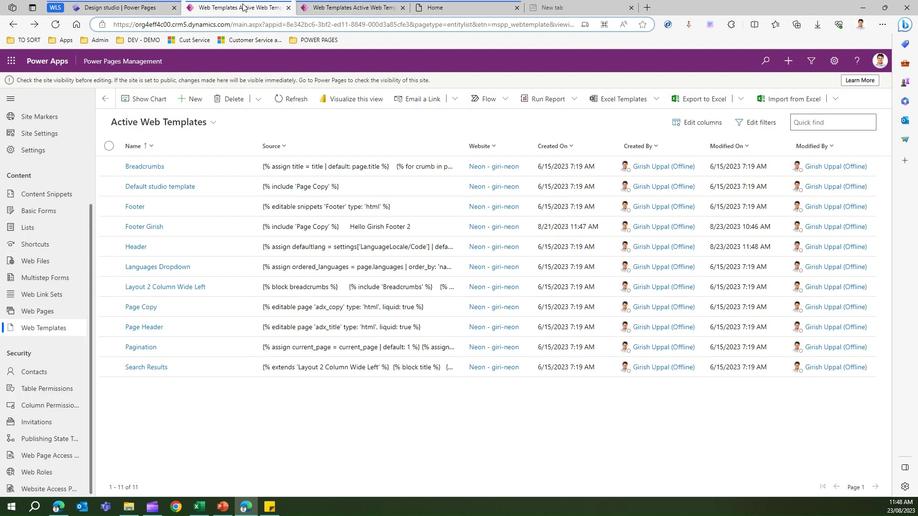
pyautogui.click(124, 8)
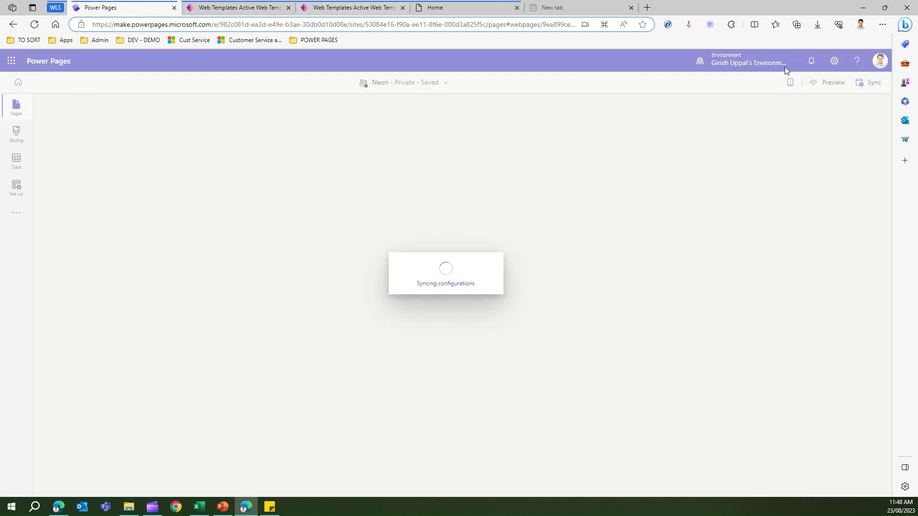